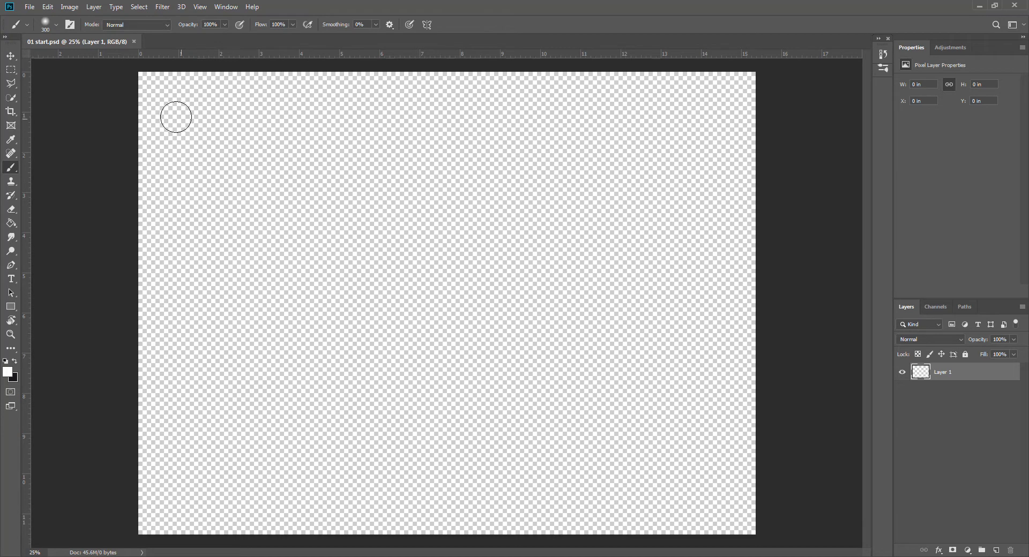
Open the 02 portrait JPG, copy its image into 01 start.psd as a new layer, and close the source photo.
{"action": "left_click", "coordinate": [31, 7]}
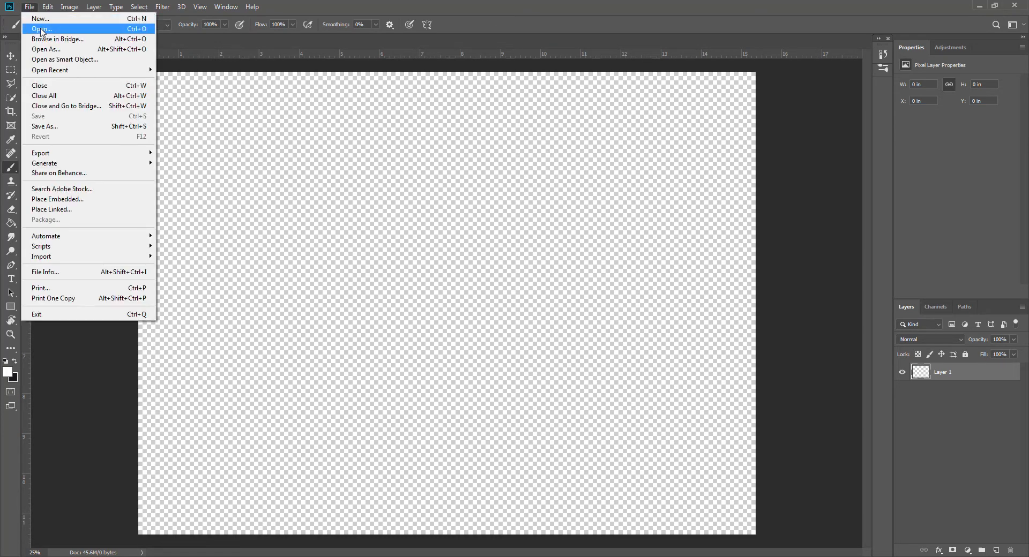
{"action": "left_click", "coordinate": [41, 29]}
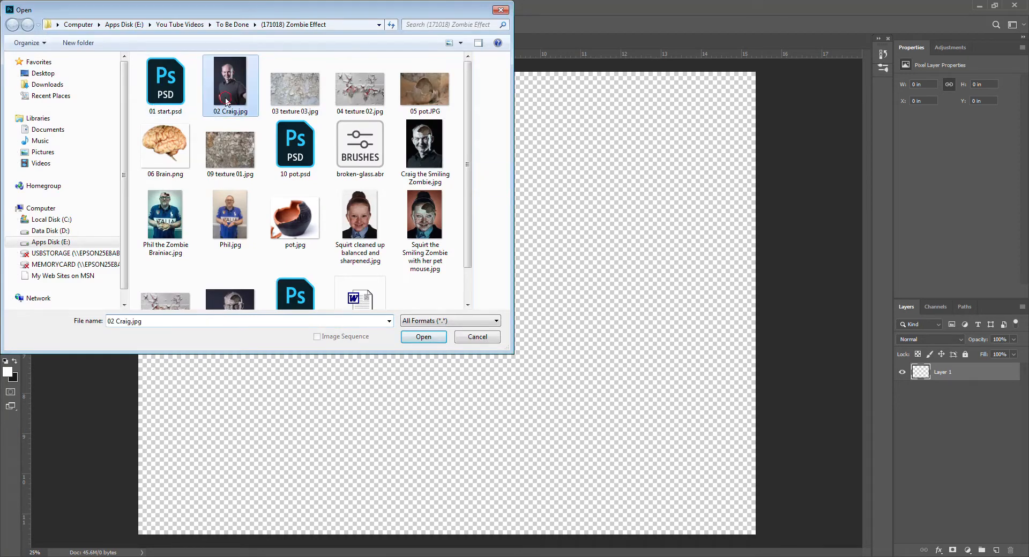
{"action": "double_click", "coordinate": [226, 101]}
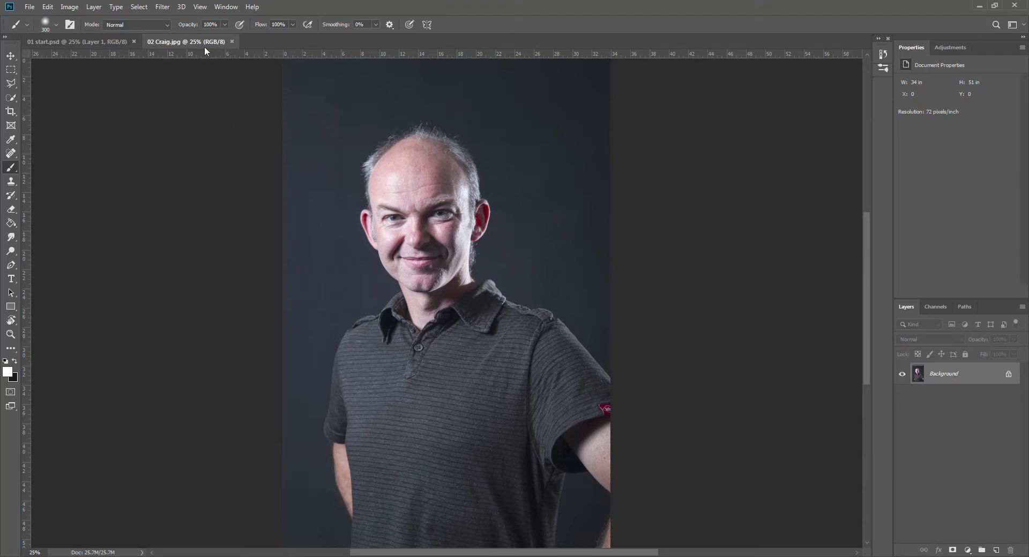
{"action": "left_click_drag", "start_coordinate": [203, 40], "coordinate": [284, 473]}
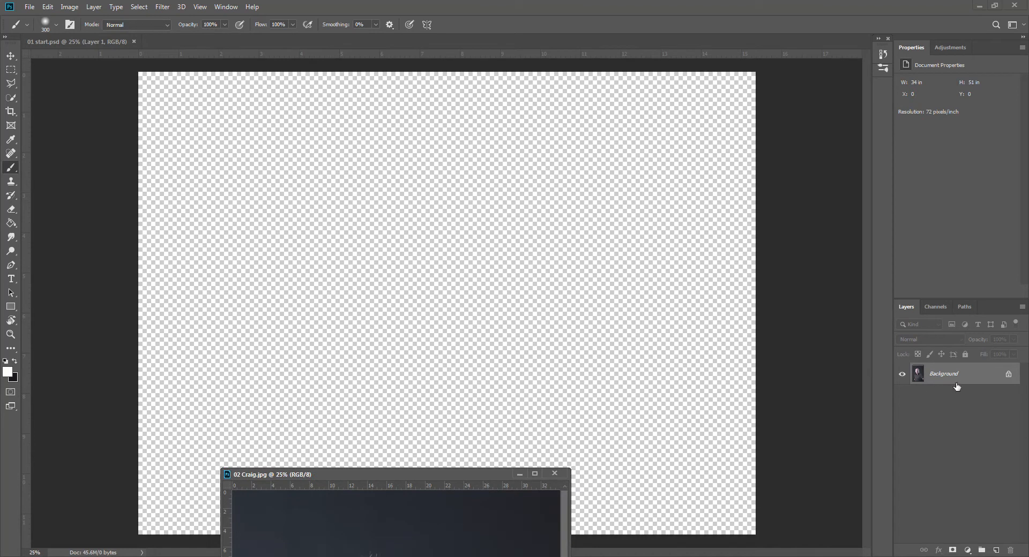
{"action": "left_click_drag", "start_coordinate": [958, 375], "coordinate": [400, 273]}
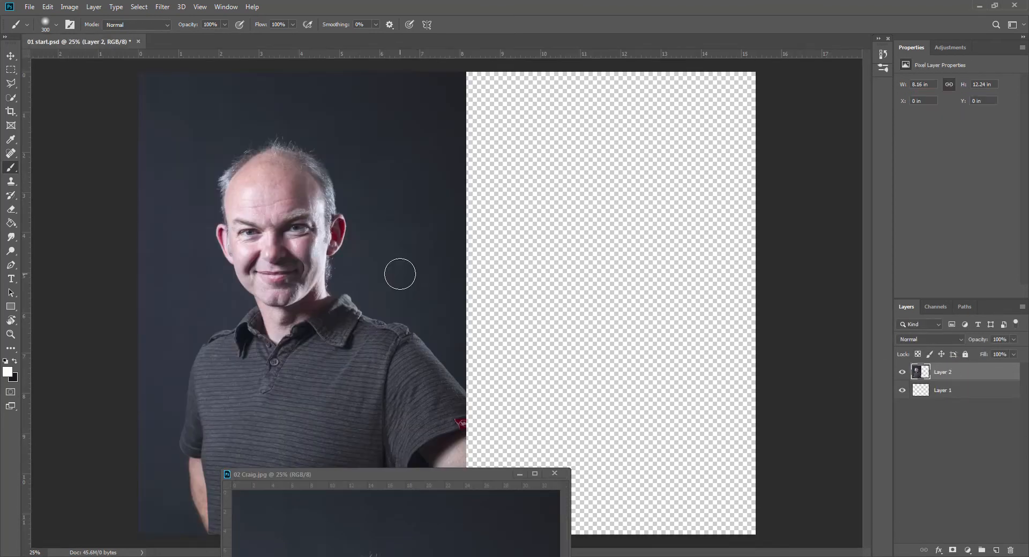
{"action": "left_click", "coordinate": [554, 473]}
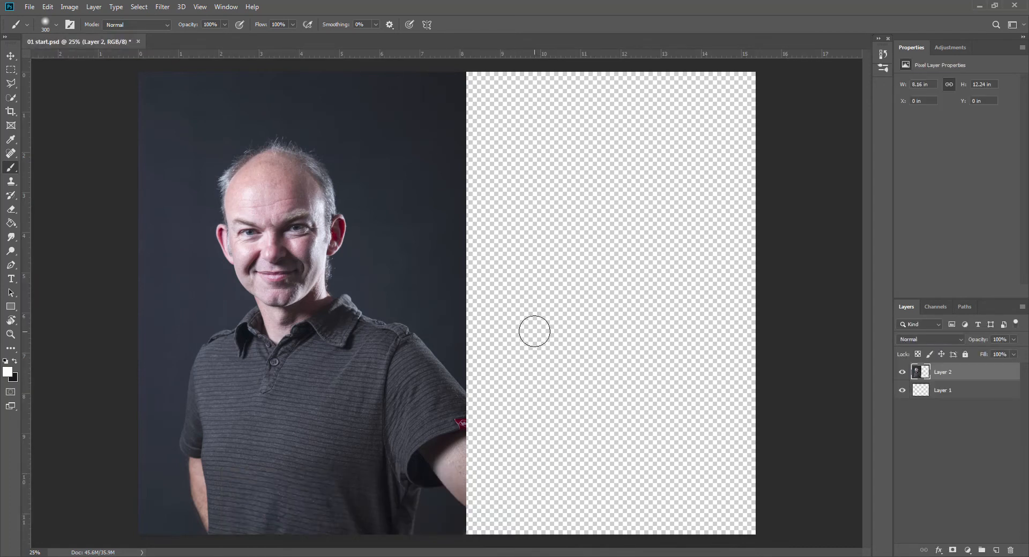
Scale the portrait layer to about 202% and position it so the head and shoulders fill the canvas.
{"action": "scroll", "coordinate": [533, 322], "scroll_direction": "down", "scroll_amount": 3}
{"action": "left_click", "coordinate": [11, 55]}
{"action": "left_click_drag", "start_coordinate": [459, 160], "coordinate": [664, 164]}
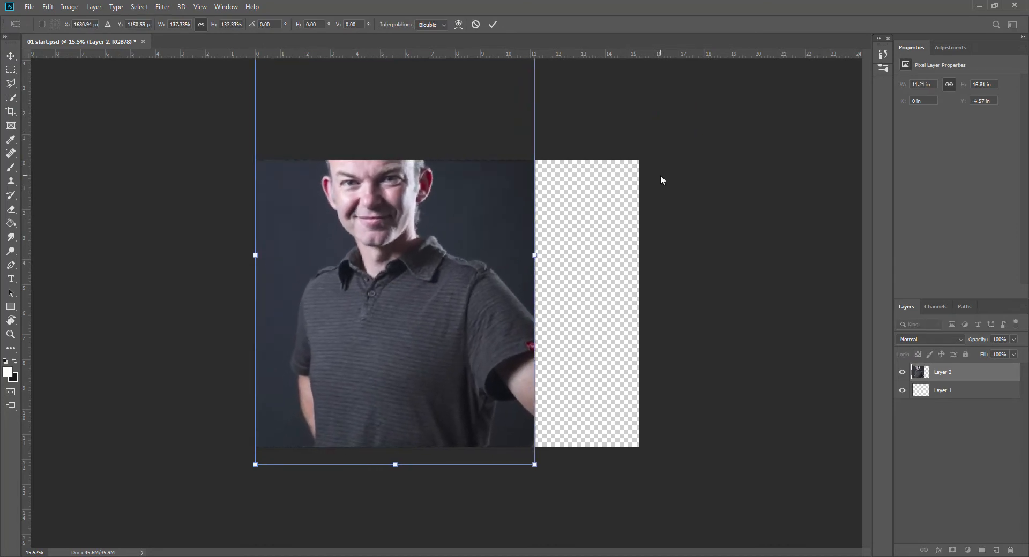
{"action": "left_click_drag", "start_coordinate": [534, 464], "coordinate": [735, 546]}
{"action": "left_click_drag", "start_coordinate": [459, 254], "coordinate": [453, 312]}
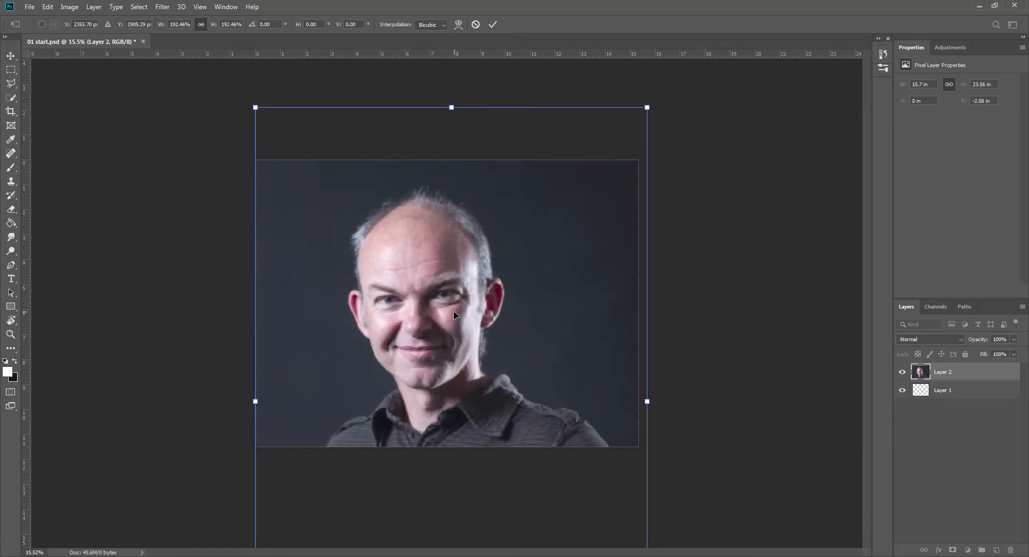
{"action": "left_click_drag", "start_coordinate": [647, 108], "coordinate": [667, 81]}
{"action": "left_click_drag", "start_coordinate": [555, 245], "coordinate": [529, 283]}
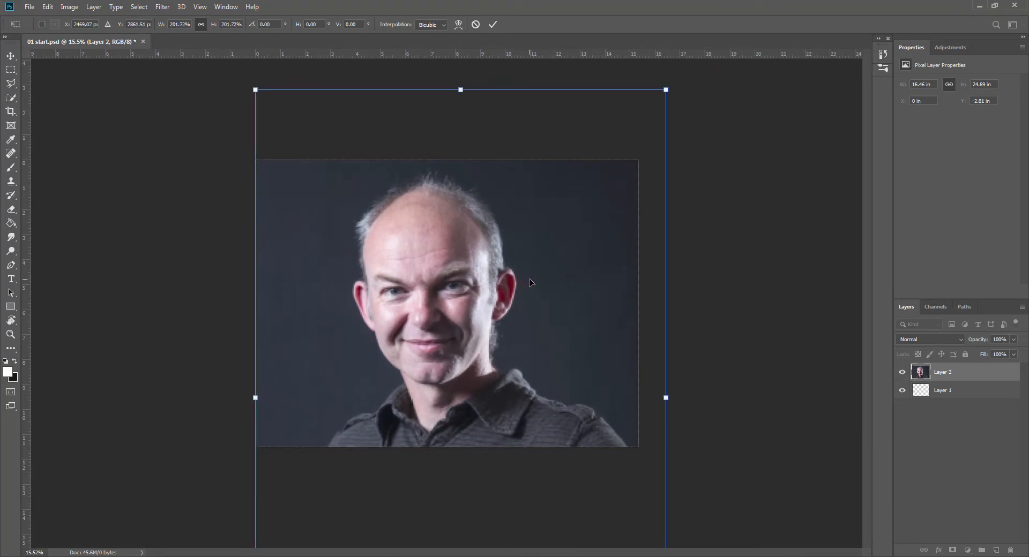
{"action": "left_click", "coordinate": [492, 24]}
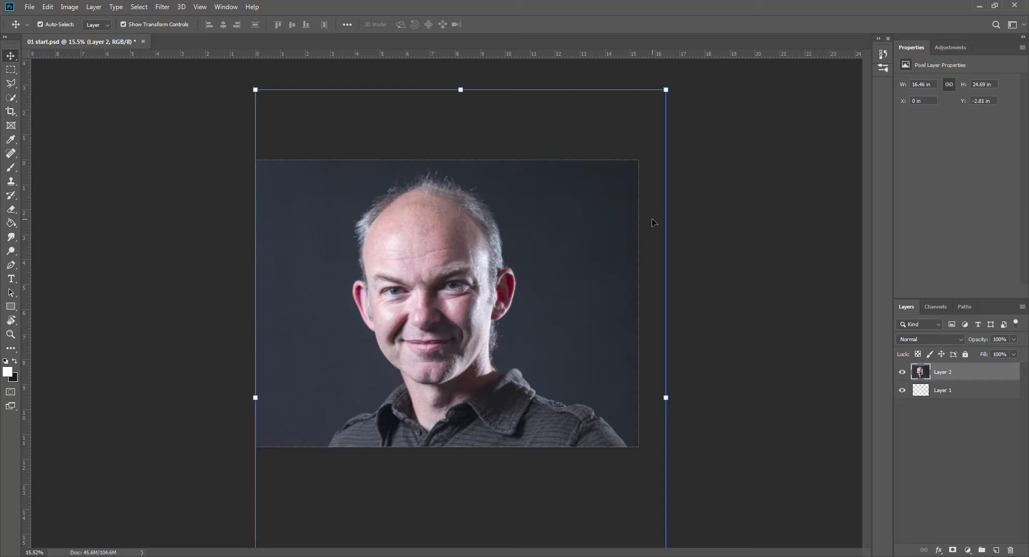
Add a Hue/Saturation adjustment layer clipped to the portrait layer and set its saturation to -81.
{"action": "key", "text": "ctrl+plus"}
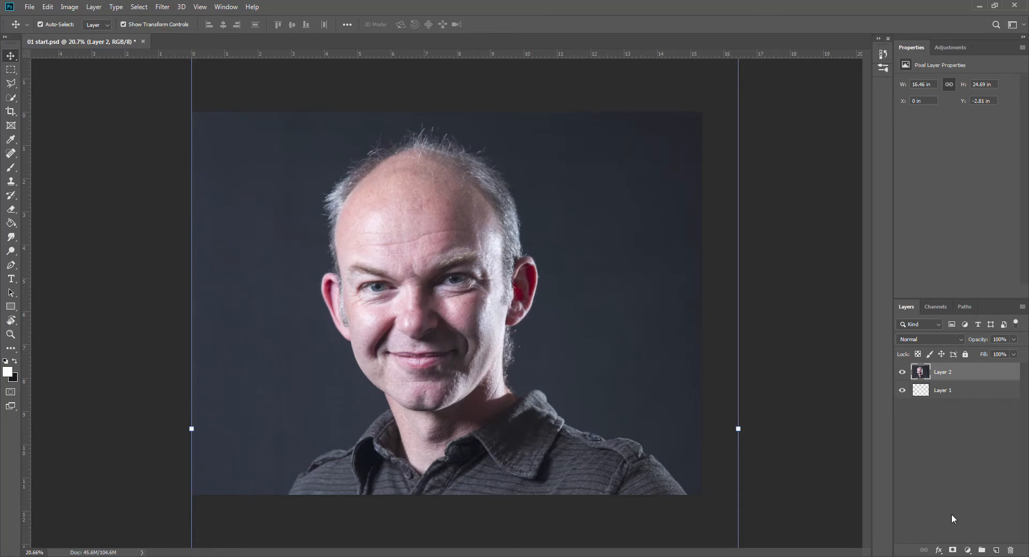
{"action": "left_click", "coordinate": [967, 549]}
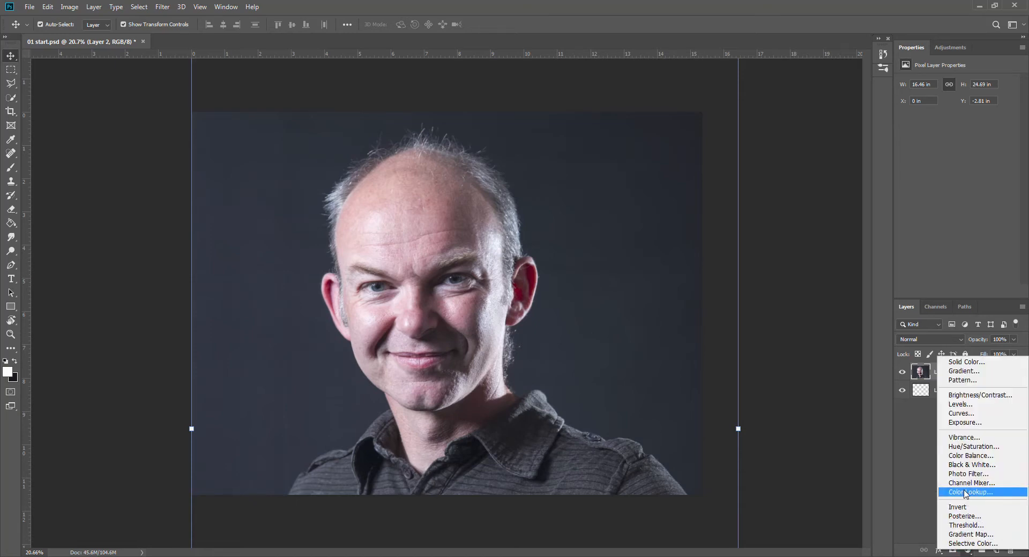
{"action": "left_click", "coordinate": [970, 447]}
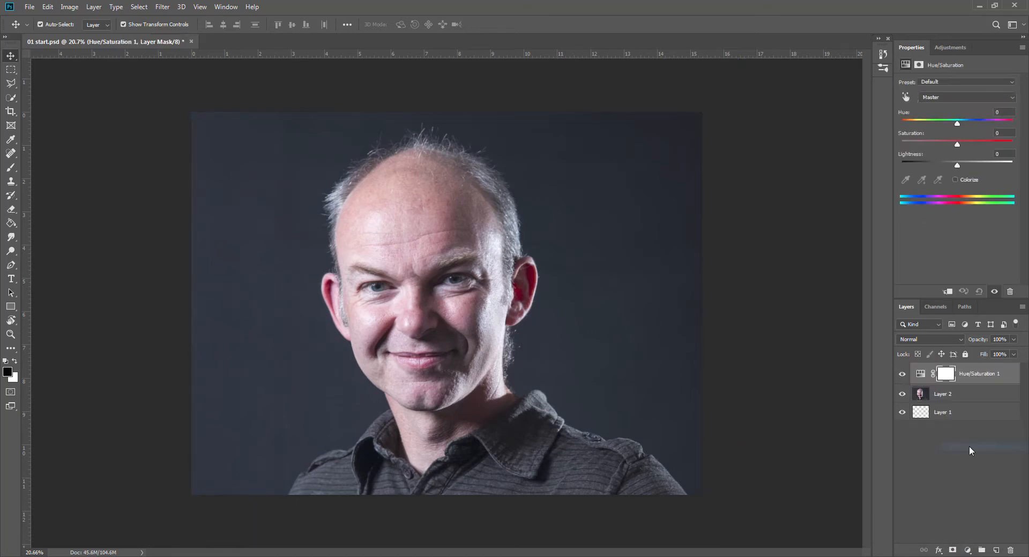
{"action": "left_click", "coordinate": [922, 381], "text": "alt"}
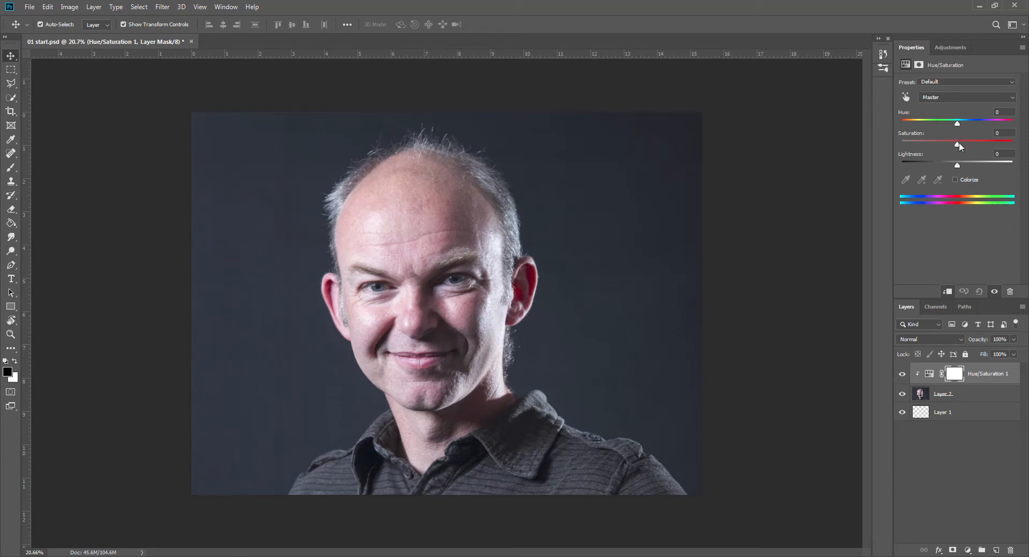
{"action": "left_click_drag", "start_coordinate": [957, 144], "coordinate": [914, 151]}
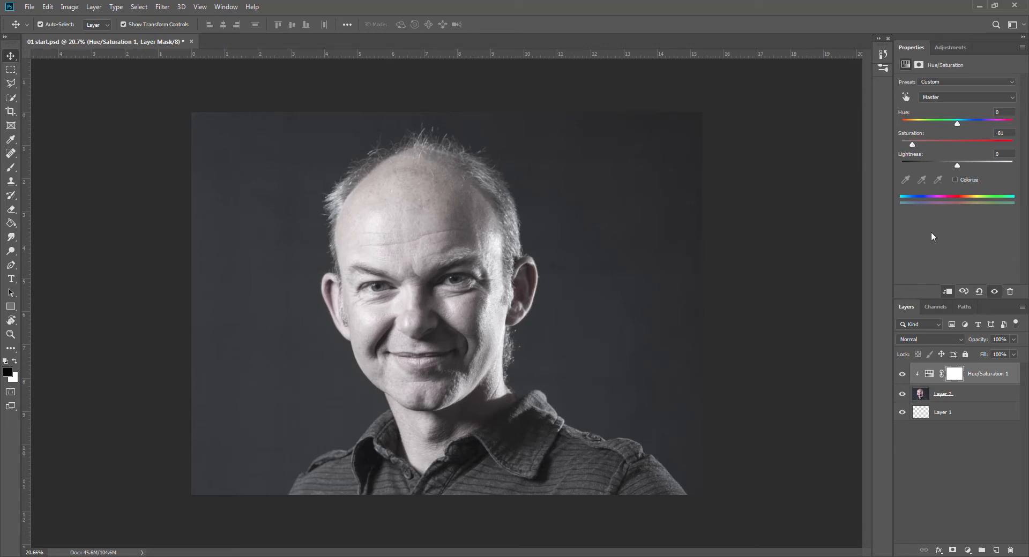
Open 03 texture 03.jpg, copy its image into 01 start.psd as a new layer over the face, and close the source file.
{"action": "key", "text": "ctrl+plus"}
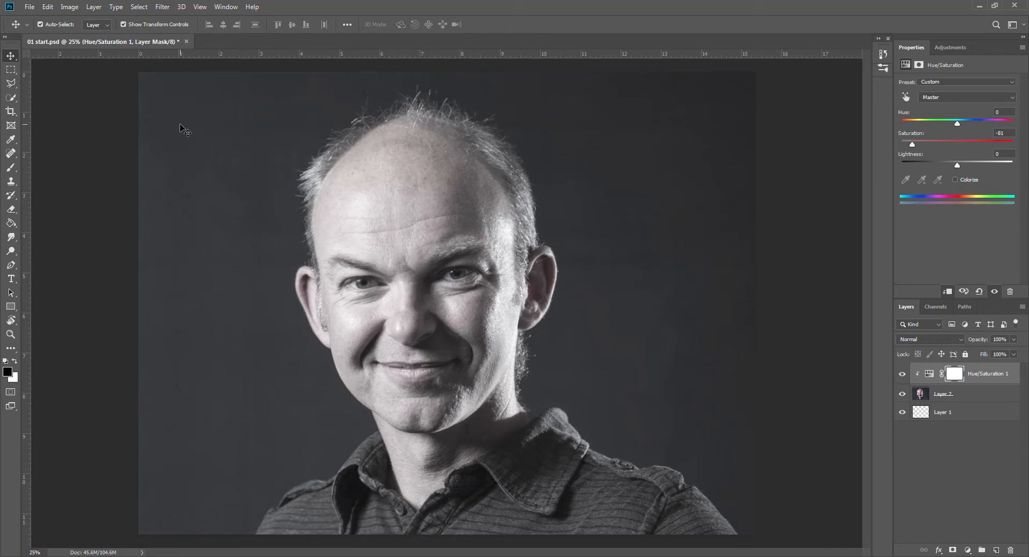
{"action": "left_click", "coordinate": [30, 8]}
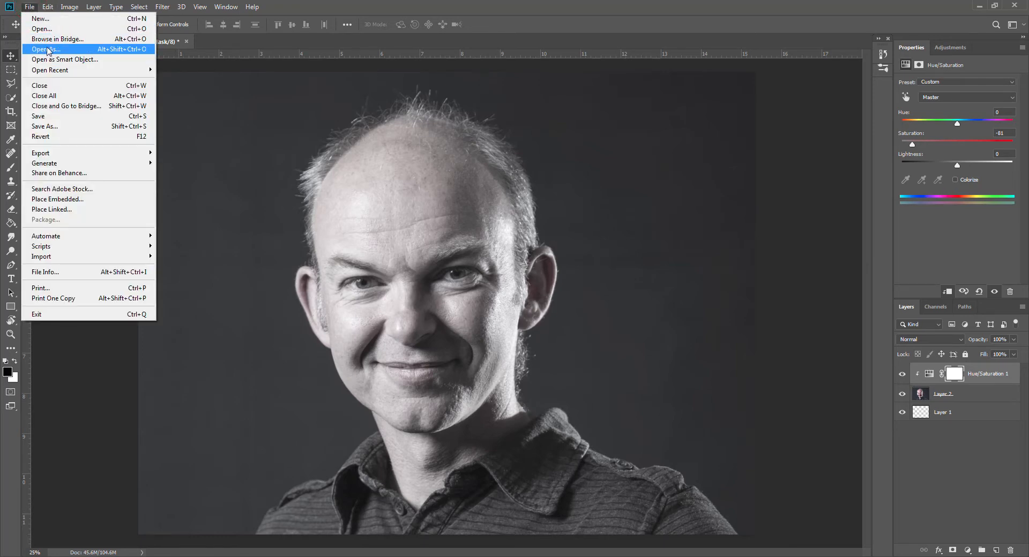
{"action": "left_click", "coordinate": [47, 29]}
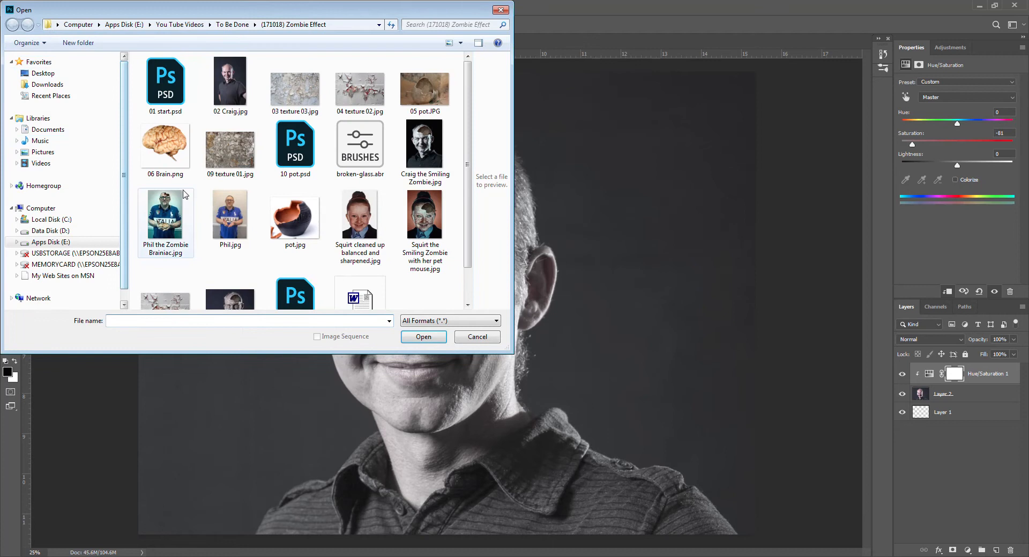
{"action": "double_click", "coordinate": [305, 93]}
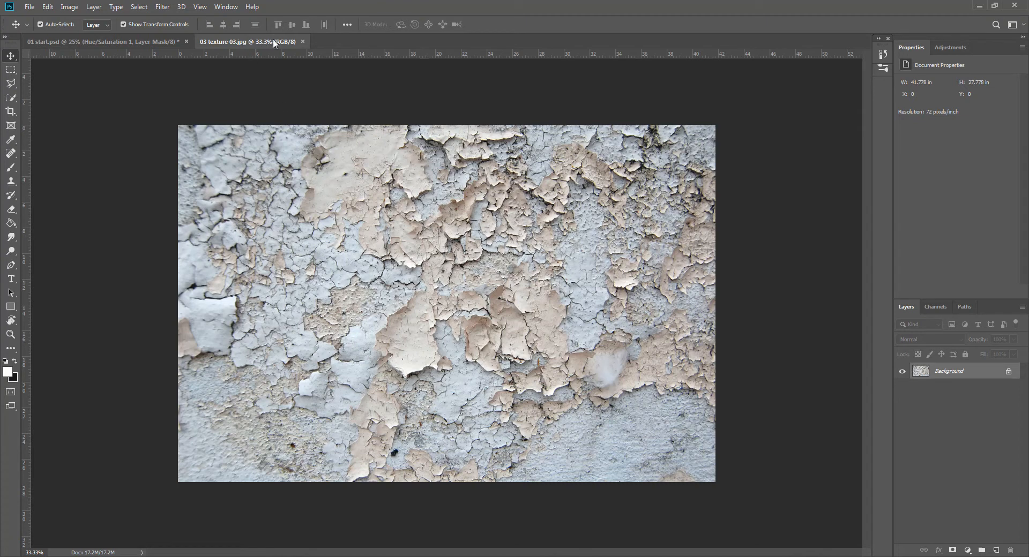
{"action": "left_click_drag", "start_coordinate": [272, 39], "coordinate": [314, 427]}
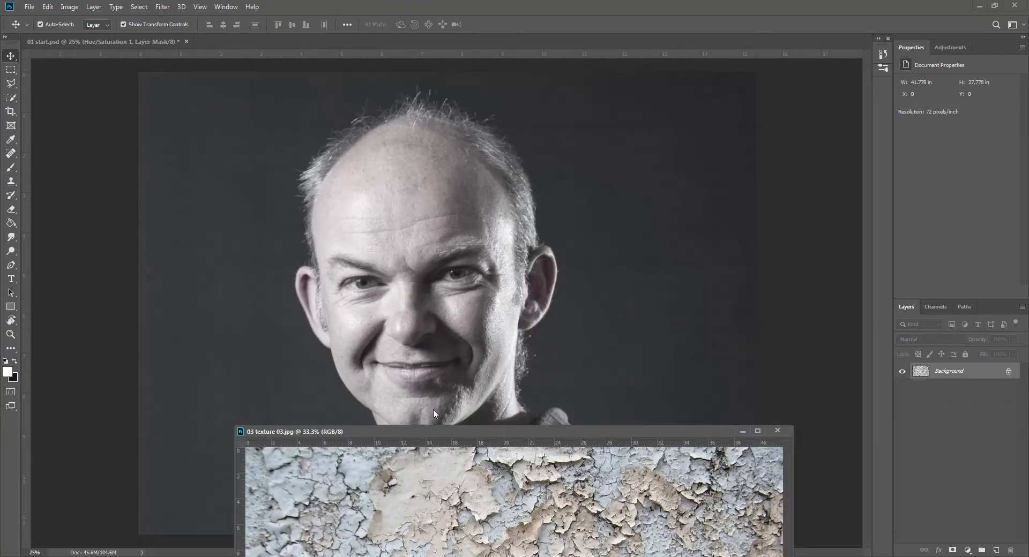
{"action": "left_click_drag", "start_coordinate": [974, 376], "coordinate": [424, 292]}
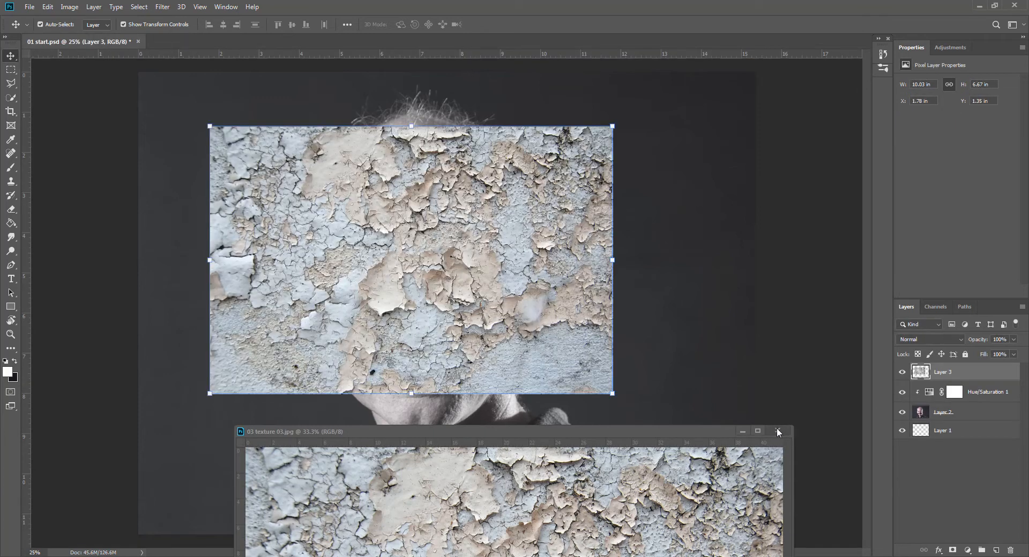
{"action": "left_click", "coordinate": [778, 430]}
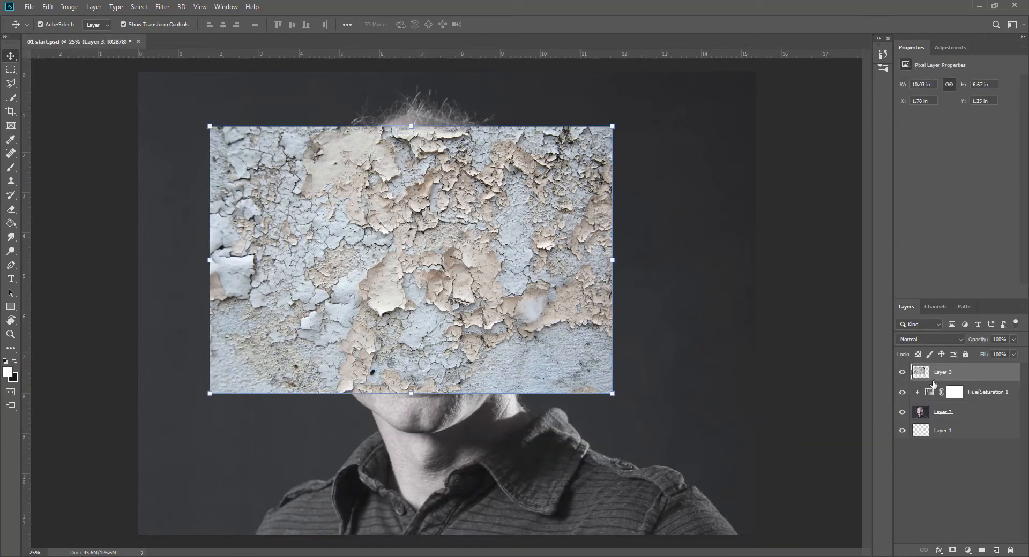
Set the texture layer's blend mode to Multiply and transform it to cover the face and neck, rotated about -90° and scaled to about 107%.
{"action": "left_click", "coordinate": [960, 338]}
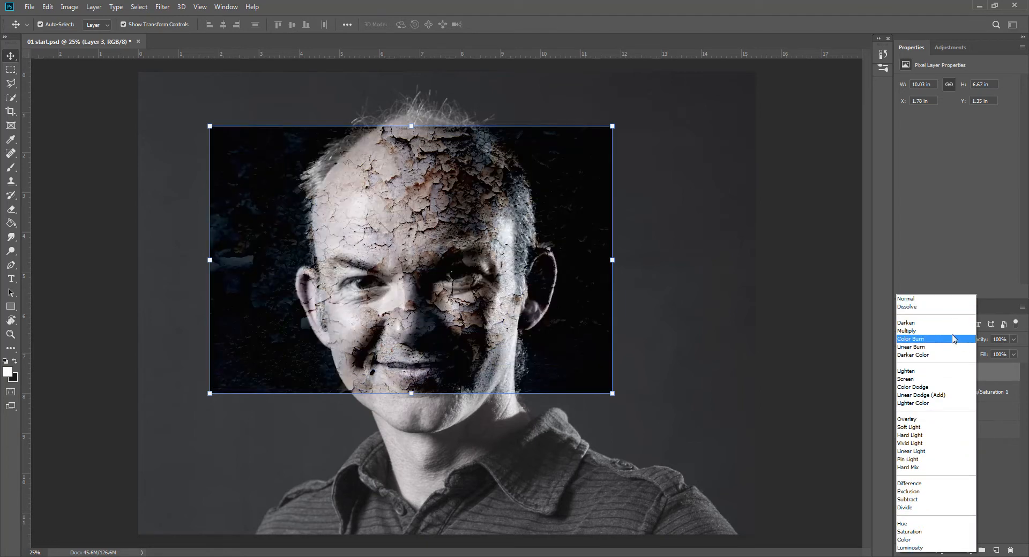
{"action": "left_click", "coordinate": [950, 336]}
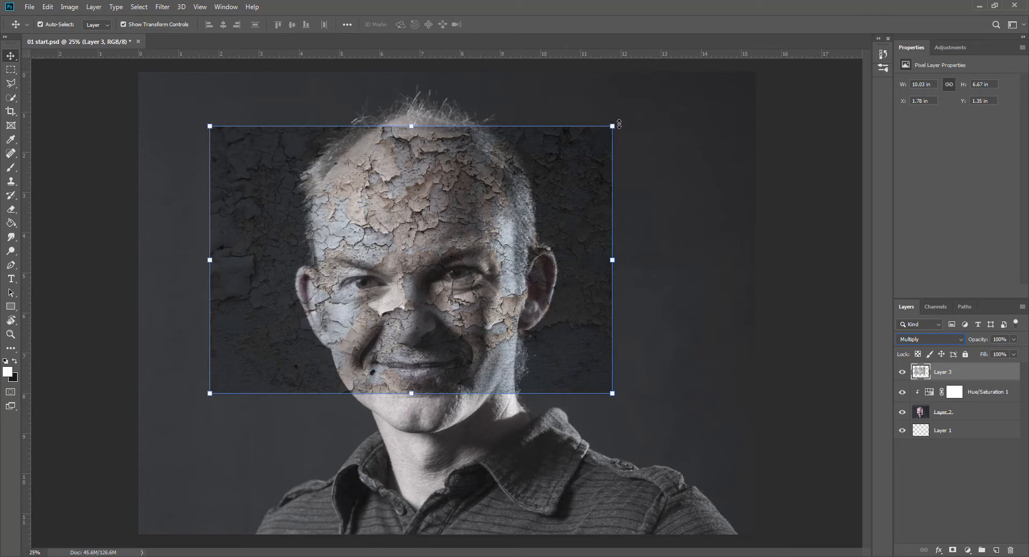
{"action": "left_click_drag", "start_coordinate": [620, 124], "coordinate": [288, 75]}
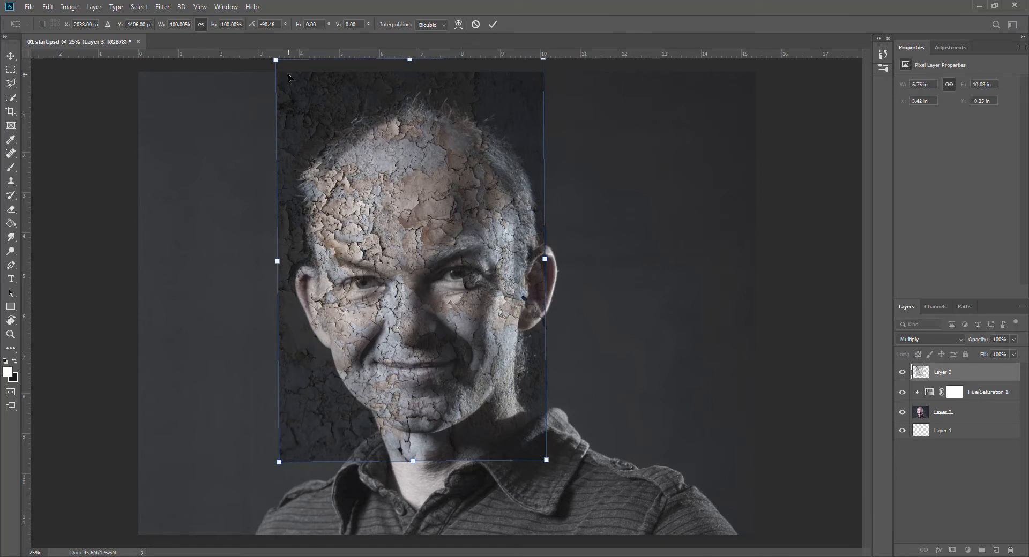
{"action": "left_click_drag", "start_coordinate": [435, 198], "coordinate": [450, 250]}
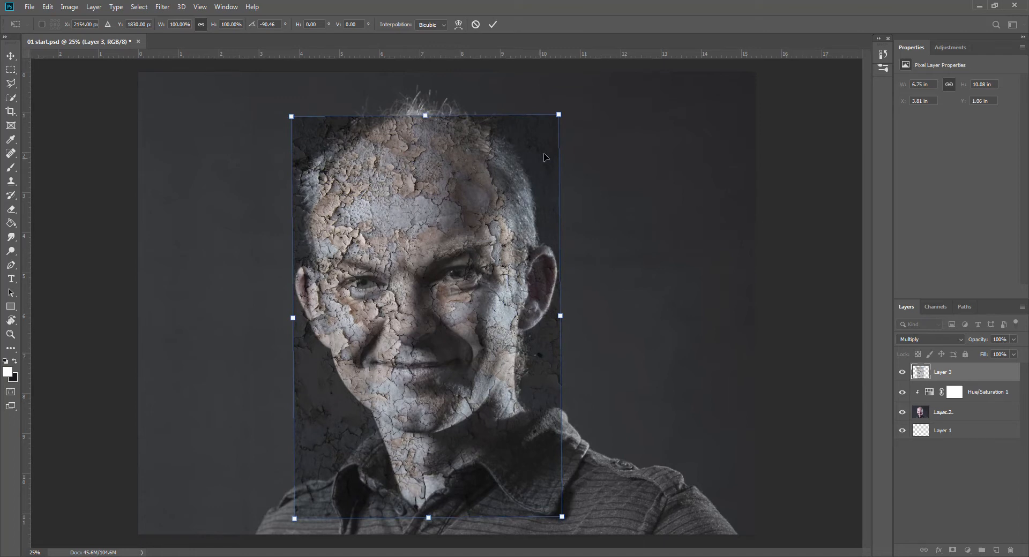
{"action": "left_click_drag", "start_coordinate": [560, 114], "coordinate": [573, 87]}
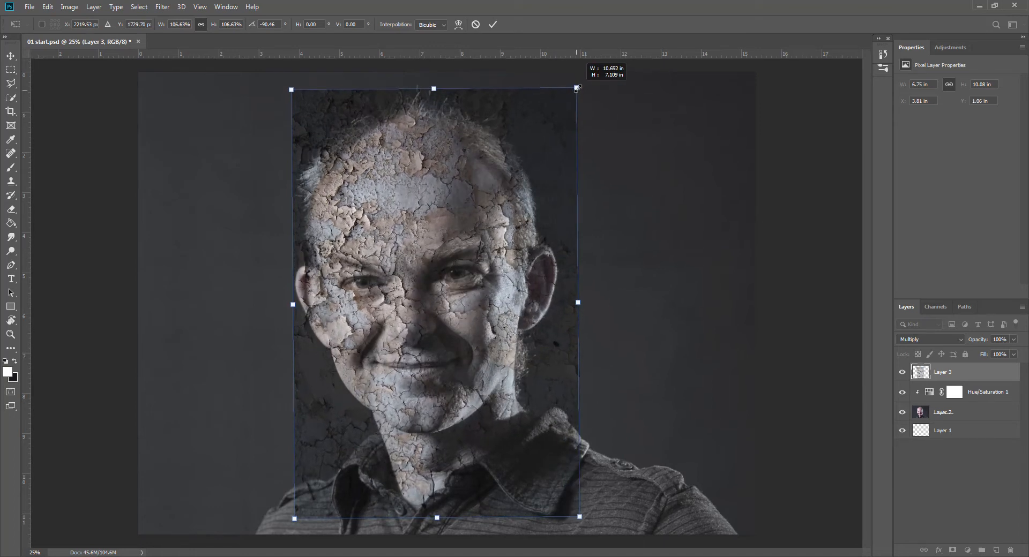
{"action": "left_click_drag", "start_coordinate": [530, 136], "coordinate": [525, 144]}
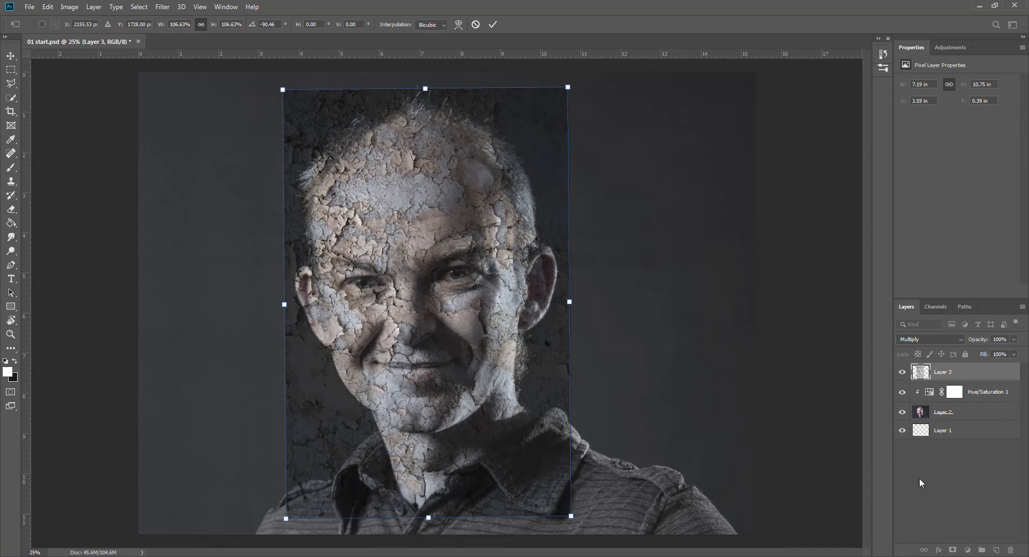
{"action": "left_click", "coordinate": [492, 25]}
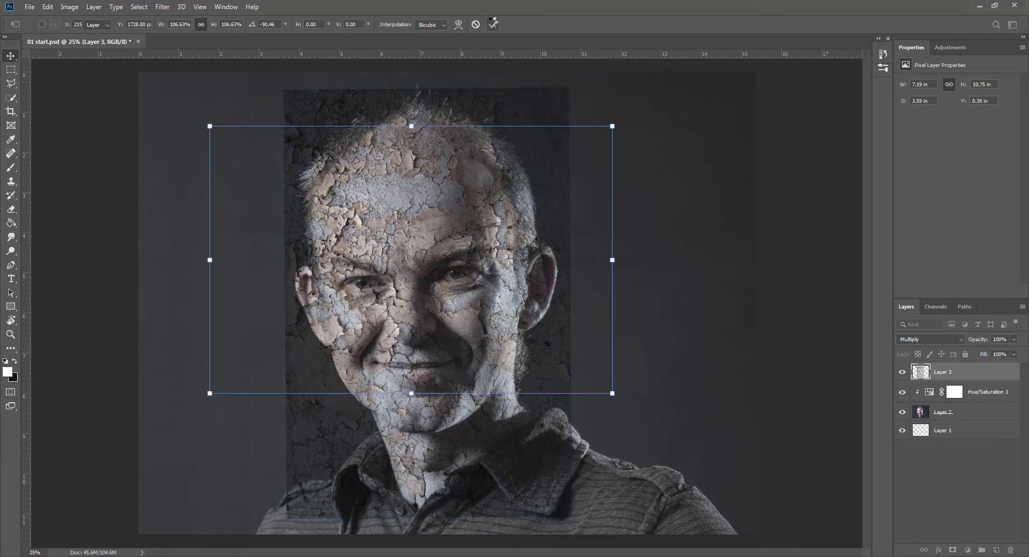
Add a layer mask to the texture layer and paint black around the head and neck to hide the texture outside the skin.
{"action": "left_click", "coordinate": [952, 551]}
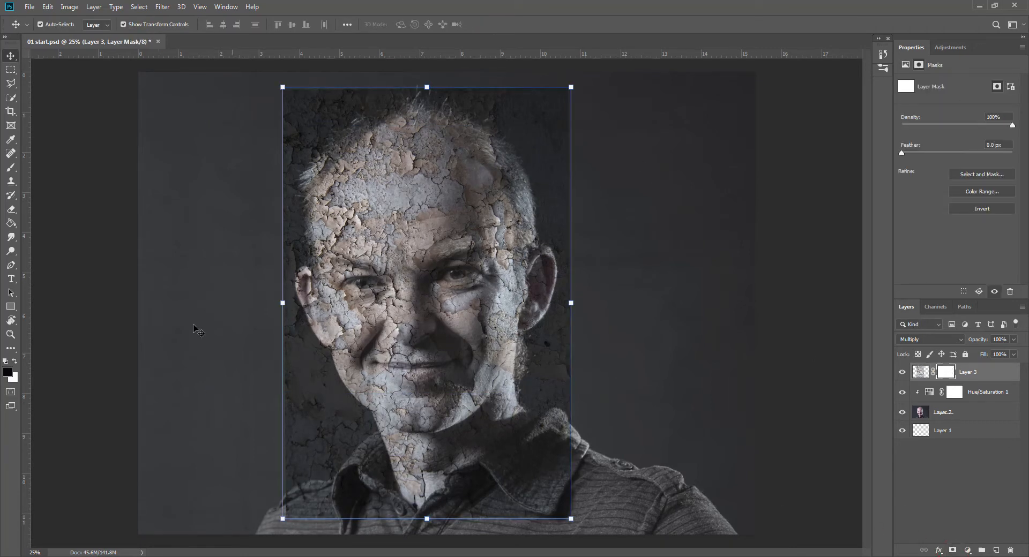
{"action": "left_click", "coordinate": [13, 170]}
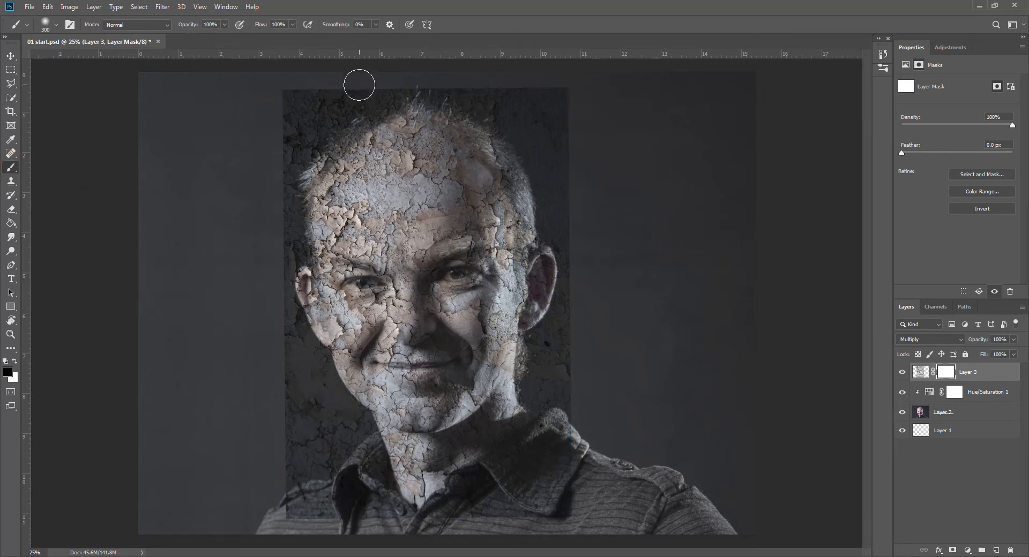
{"action": "mouse_move", "coordinate": [397, 87]}
{"action": "left_mouse_down"}
{"action": "mouse_move", "coordinate": [354, 115]}
{"action": "mouse_move", "coordinate": [402, 92]}
{"action": "mouse_move", "coordinate": [328, 145]}
{"action": "mouse_move", "coordinate": [291, 206]}
{"action": "mouse_move", "coordinate": [341, 87]}
{"action": "mouse_move", "coordinate": [294, 146]}
{"action": "mouse_move", "coordinate": [320, 92]}
{"action": "mouse_move", "coordinate": [251, 145]}
{"action": "mouse_move", "coordinate": [303, 102]}
{"action": "mouse_move", "coordinate": [324, 115]}
{"action": "mouse_move", "coordinate": [404, 90]}
{"action": "mouse_move", "coordinate": [562, 103]}
{"action": "mouse_move", "coordinate": [446, 92]}
{"action": "left_mouse_up"}
{"action": "mouse_move", "coordinate": [480, 107]}
{"action": "left_mouse_down"}
{"action": "mouse_move", "coordinate": [507, 122]}
{"action": "mouse_move", "coordinate": [564, 241]}
{"action": "mouse_move", "coordinate": [569, 292]}
{"action": "mouse_move", "coordinate": [533, 351]}
{"action": "mouse_move", "coordinate": [527, 391]}
{"action": "mouse_move", "coordinate": [562, 404]}
{"action": "mouse_move", "coordinate": [556, 428]}
{"action": "mouse_move", "coordinate": [524, 436]}
{"action": "mouse_move", "coordinate": [430, 532]}
{"action": "mouse_move", "coordinate": [360, 502]}
{"action": "mouse_move", "coordinate": [369, 445]}
{"action": "mouse_move", "coordinate": [301, 343]}
{"action": "mouse_move", "coordinate": [285, 297]}
{"action": "mouse_move", "coordinate": [280, 269]}
{"action": "mouse_move", "coordinate": [298, 259]}
{"action": "mouse_move", "coordinate": [301, 234]}
{"action": "mouse_move", "coordinate": [287, 209]}
{"action": "mouse_move", "coordinate": [273, 272]}
{"action": "mouse_move", "coordinate": [287, 112]}
{"action": "mouse_move", "coordinate": [482, 92]}
{"action": "mouse_move", "coordinate": [524, 110]}
{"action": "mouse_move", "coordinate": [571, 194]}
{"action": "mouse_move", "coordinate": [558, 120]}
{"action": "mouse_move", "coordinate": [540, 119]}
{"action": "mouse_move", "coordinate": [572, 241]}
{"action": "mouse_move", "coordinate": [568, 399]}
{"action": "mouse_move", "coordinate": [547, 418]}
{"action": "mouse_move", "coordinate": [566, 416]}
{"action": "mouse_move", "coordinate": [556, 457]}
{"action": "mouse_move", "coordinate": [579, 467]}
{"action": "mouse_move", "coordinate": [536, 466]}
{"action": "mouse_move", "coordinate": [434, 522]}
{"action": "mouse_move", "coordinate": [285, 512]}
{"action": "mouse_move", "coordinate": [298, 362]}
{"action": "mouse_move", "coordinate": [339, 441]}
{"action": "mouse_move", "coordinate": [278, 302]}
{"action": "mouse_move", "coordinate": [293, 503]}
{"action": "mouse_move", "coordinate": [309, 431]}
{"action": "mouse_move", "coordinate": [321, 459]}
{"action": "mouse_move", "coordinate": [312, 445]}
{"action": "left_mouse_up"}
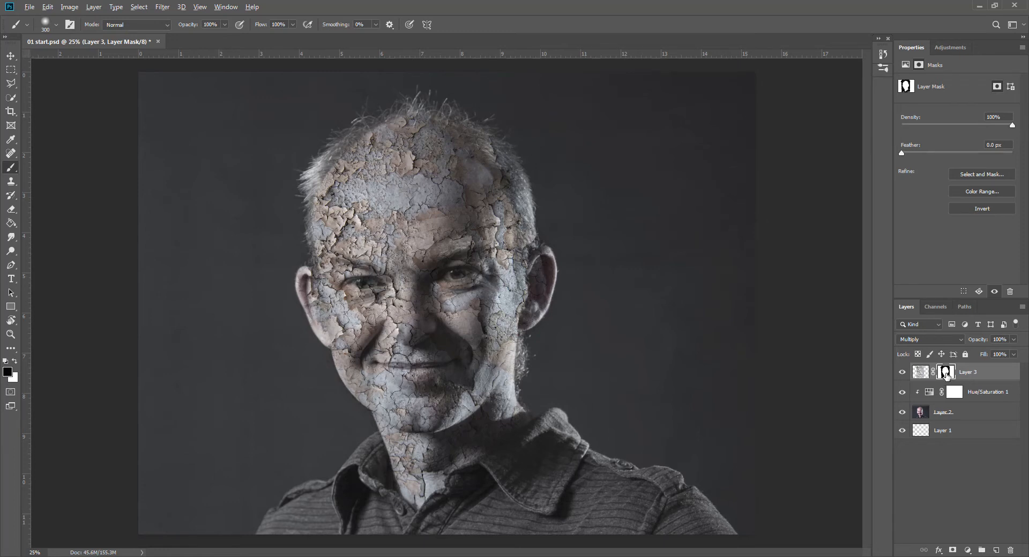
Display the texture layer's mask on its own, paint its missed areas around the head solid black, and return to the normal image view.
{"action": "left_click", "coordinate": [946, 375], "text": "alt"}
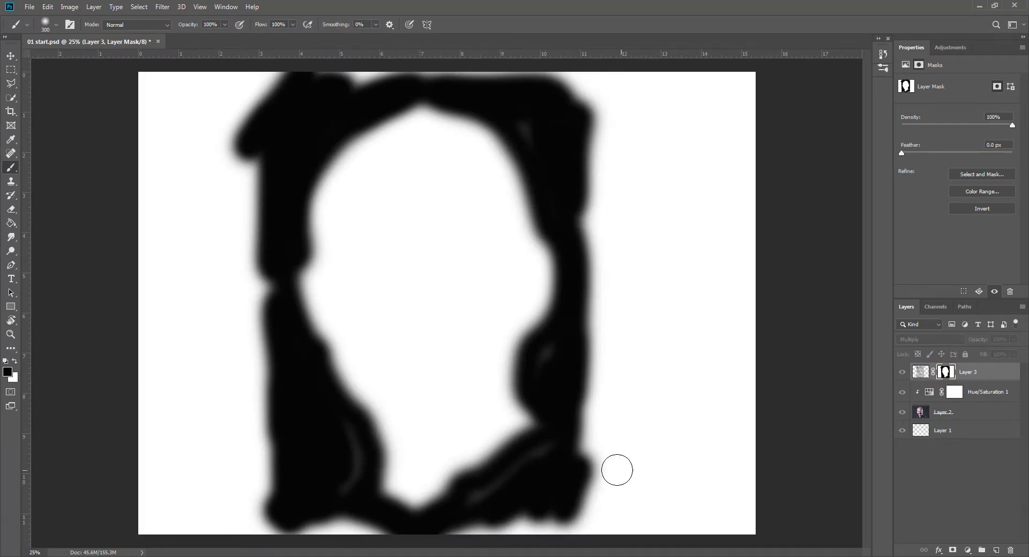
{"action": "mouse_move", "coordinate": [563, 450]}
{"action": "left_mouse_down"}
{"action": "mouse_move", "coordinate": [477, 499]}
{"action": "mouse_move", "coordinate": [548, 461]}
{"action": "mouse_move", "coordinate": [581, 423]}
{"action": "mouse_move", "coordinate": [547, 374]}
{"action": "mouse_move", "coordinate": [560, 354]}
{"action": "mouse_move", "coordinate": [561, 376]}
{"action": "mouse_move", "coordinate": [574, 357]}
{"action": "mouse_move", "coordinate": [581, 524]}
{"action": "mouse_move", "coordinate": [591, 102]}
{"action": "mouse_move", "coordinate": [596, 521]}
{"action": "mouse_move", "coordinate": [272, 529]}
{"action": "mouse_move", "coordinate": [356, 512]}
{"action": "mouse_move", "coordinate": [330, 517]}
{"action": "mouse_move", "coordinate": [348, 448]}
{"action": "mouse_move", "coordinate": [319, 419]}
{"action": "mouse_move", "coordinate": [273, 520]}
{"action": "mouse_move", "coordinate": [259, 72]}
{"action": "mouse_move", "coordinate": [241, 199]}
{"action": "mouse_move", "coordinate": [242, 358]}
{"action": "mouse_move", "coordinate": [261, 532]}
{"action": "mouse_move", "coordinate": [261, 247]}
{"action": "mouse_move", "coordinate": [288, 89]}
{"action": "mouse_move", "coordinate": [428, 77]}
{"action": "mouse_move", "coordinate": [274, 79]}
{"action": "mouse_move", "coordinate": [466, 93]}
{"action": "mouse_move", "coordinate": [578, 84]}
{"action": "mouse_move", "coordinate": [446, 79]}
{"action": "mouse_move", "coordinate": [602, 85]}
{"action": "left_mouse_up"}
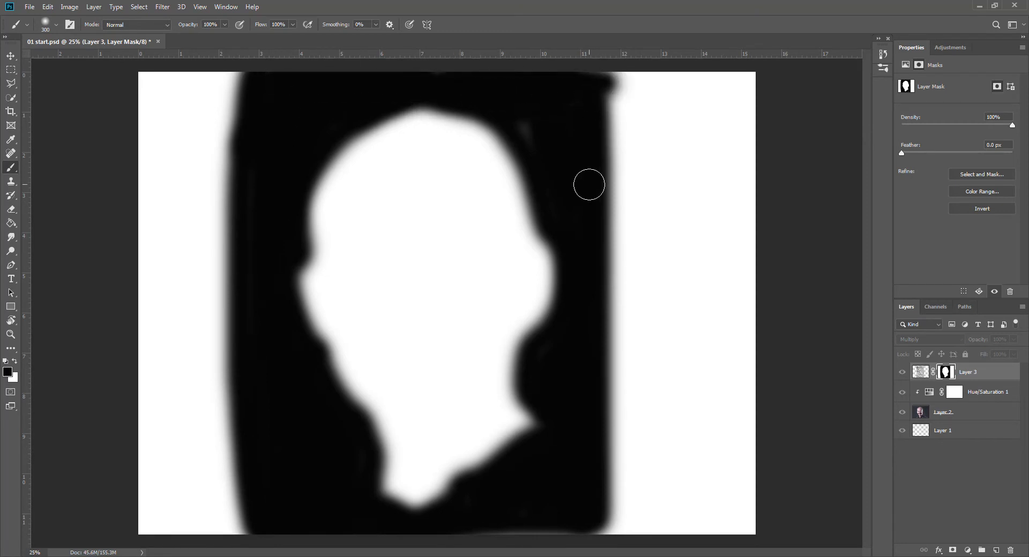
{"action": "left_click", "coordinate": [946, 372], "text": "alt"}
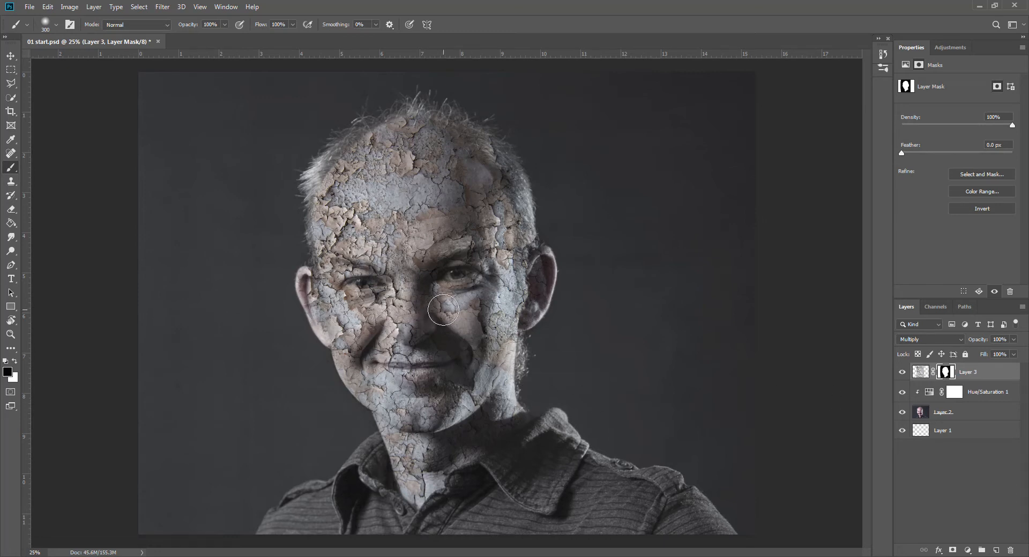
Reduce the brush size to 60 and paint black on the texture layer's mask over both eyes to uncover them.
{"action": "scroll", "coordinate": [454, 307], "scroll_direction": "up", "scroll_amount": 4}
{"action": "scroll", "coordinate": [453, 307], "scroll_direction": "up", "scroll_amount": 4}
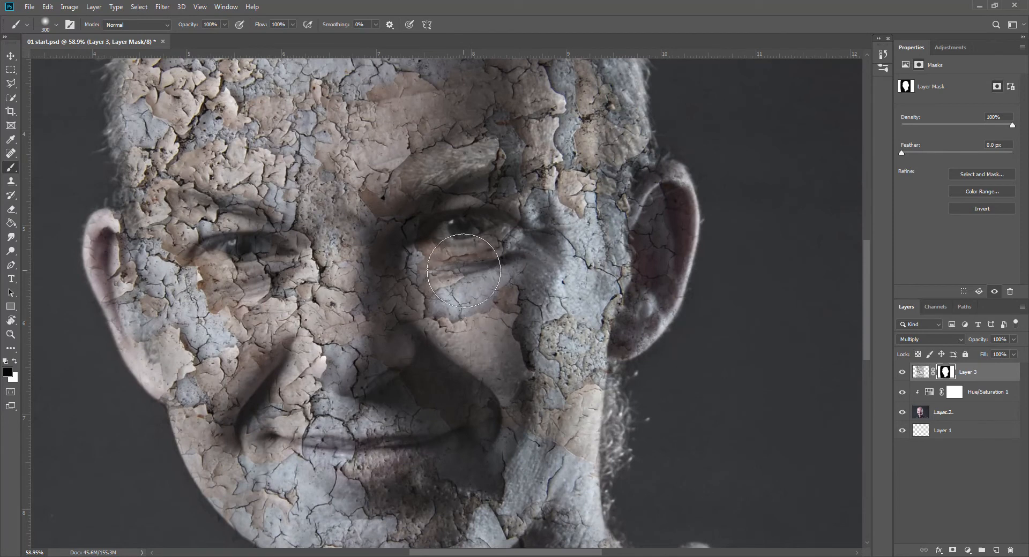
{"action": "key", "text": "bracketleft"}
{"action": "key", "text": "bracketleft"}
{"action": "key", "text": "bracketleft"}
{"action": "key", "text": "bracketleft"}
{"action": "key", "text": "bracketleft"}
{"action": "key", "text": "bracketleft"}
{"action": "key", "text": "bracketleft"}
{"action": "key", "text": "bracketleft"}
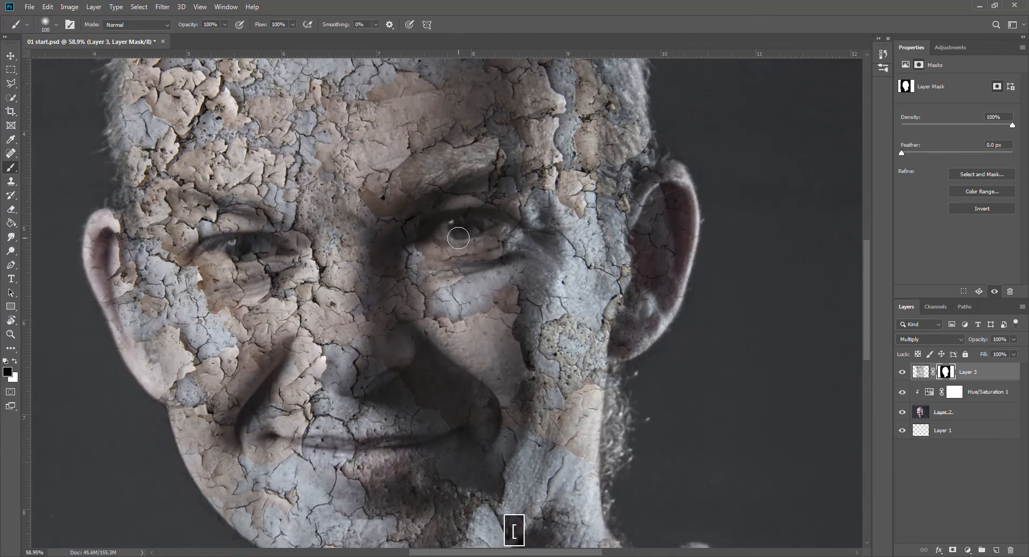
{"action": "key", "text": "bracketleft"}
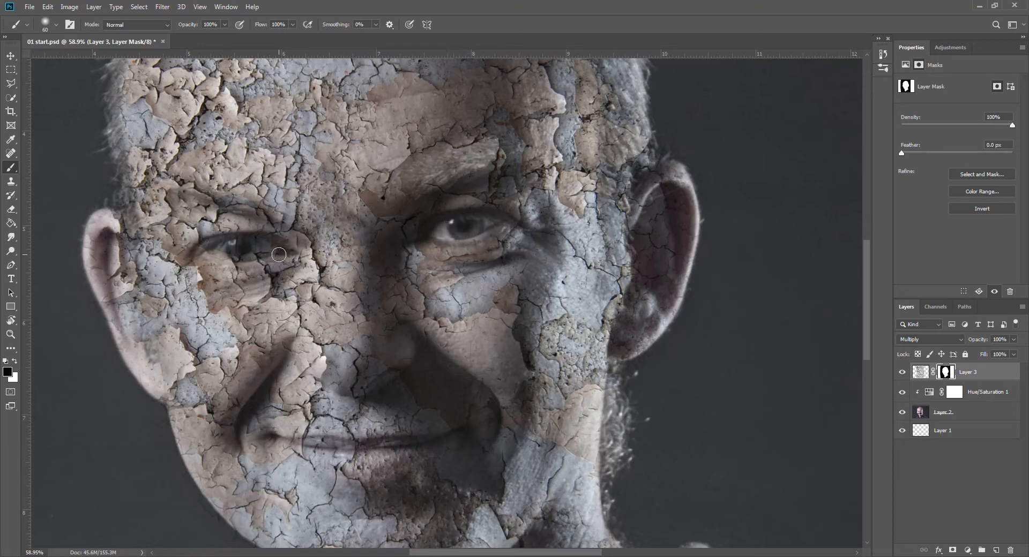
{"action": "mouse_move", "coordinate": [278, 249]}
{"action": "left_mouse_down"}
{"action": "mouse_move", "coordinate": [204, 255]}
{"action": "mouse_move", "coordinate": [230, 263]}
{"action": "mouse_move", "coordinate": [278, 252]}
{"action": "mouse_move", "coordinate": [213, 245]}
{"action": "mouse_move", "coordinate": [270, 251]}
{"action": "left_mouse_up"}
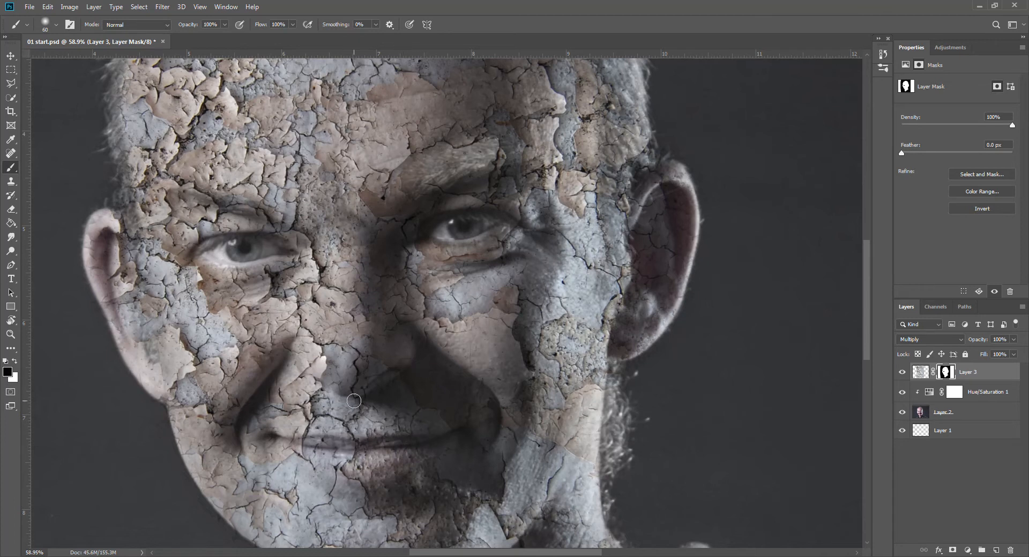
Set the brush opacity to 19% and paint over the lips on the mask to partly fade the texture there.
{"action": "scroll", "coordinate": [393, 369], "scroll_direction": "down", "scroll_amount": 2}
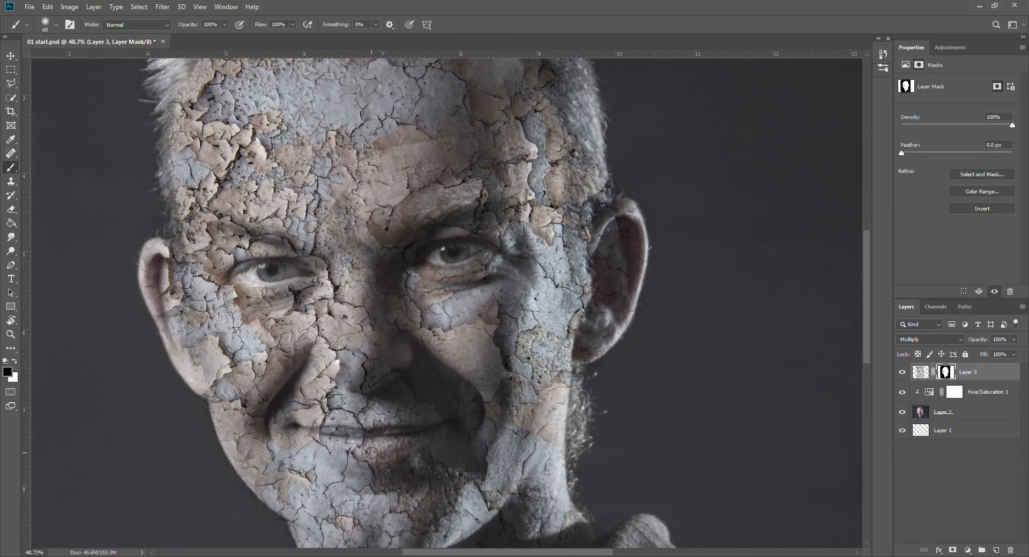
{"action": "scroll", "coordinate": [363, 456], "scroll_direction": "down", "scroll_amount": 2}
{"action": "scroll", "coordinate": [367, 447], "scroll_direction": "down", "scroll_amount": 1}
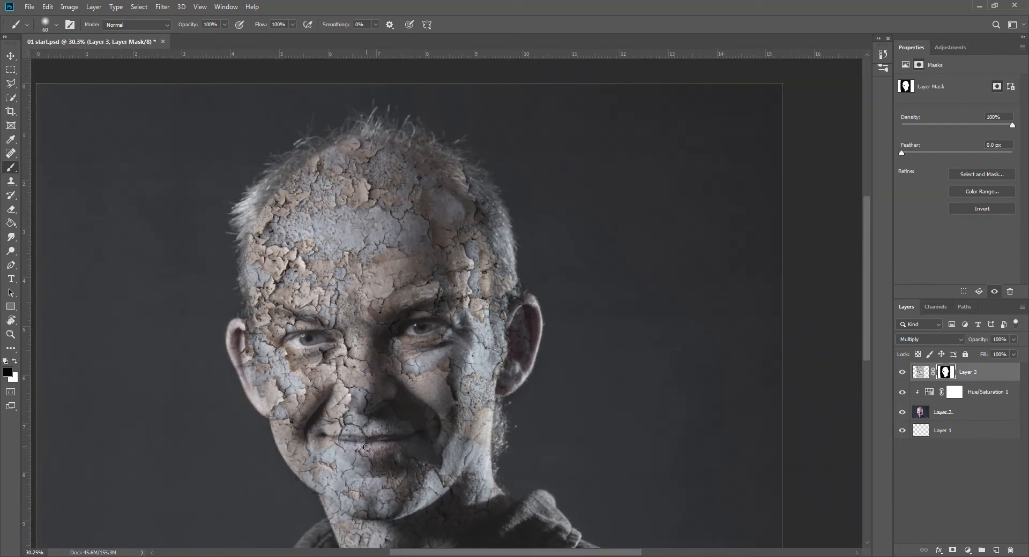
{"action": "scroll", "coordinate": [370, 449], "scroll_direction": "down", "scroll_amount": 1}
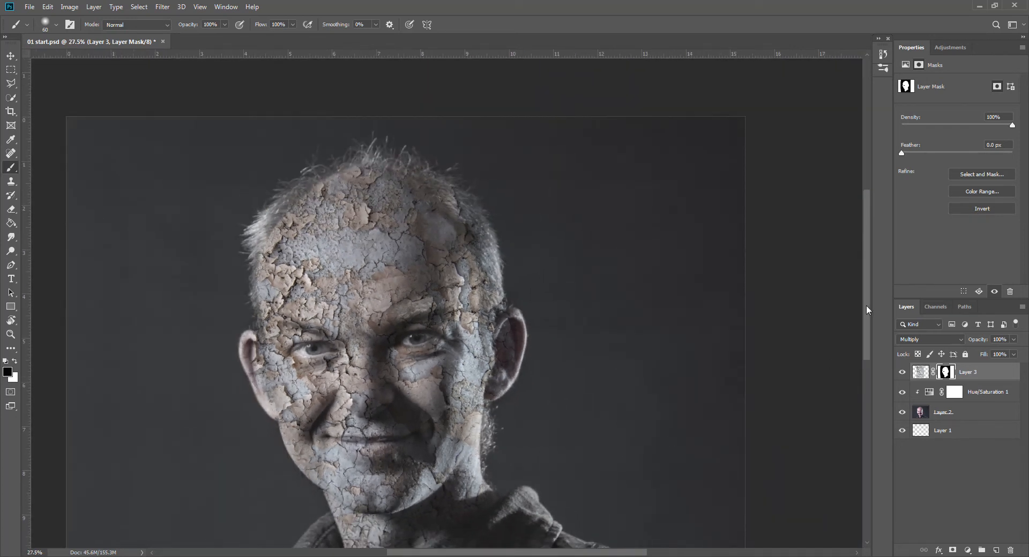
{"action": "left_click_drag", "start_coordinate": [866, 304], "coordinate": [865, 323]}
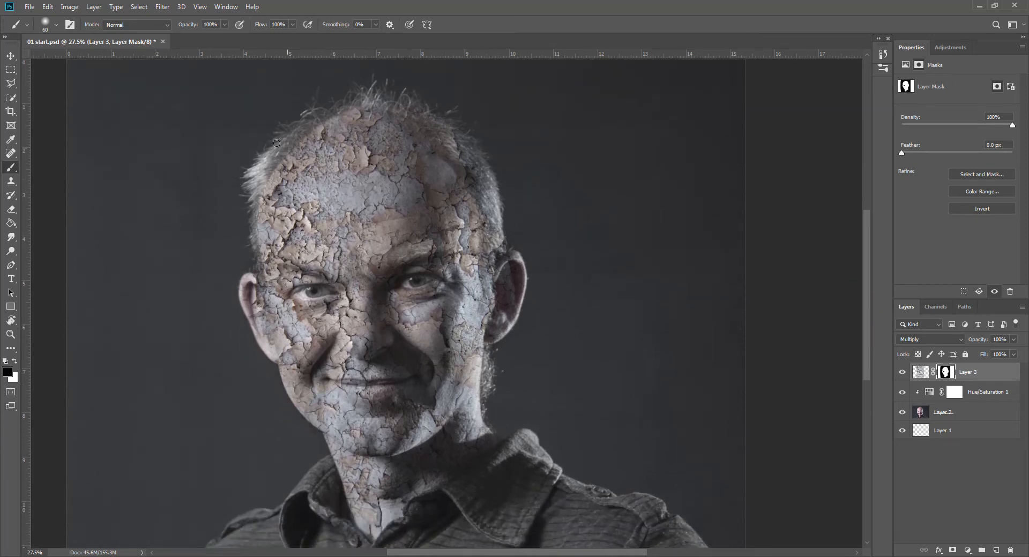
{"action": "left_click", "coordinate": [224, 24]}
{"action": "left_click_drag", "start_coordinate": [226, 37], "coordinate": [205, 37]}
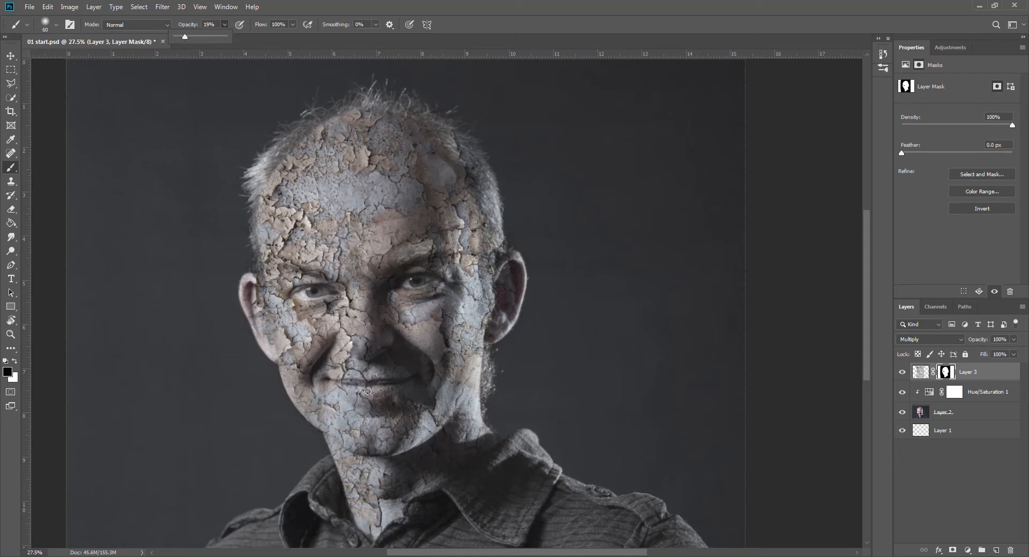
{"action": "left_click", "coordinate": [340, 382]}
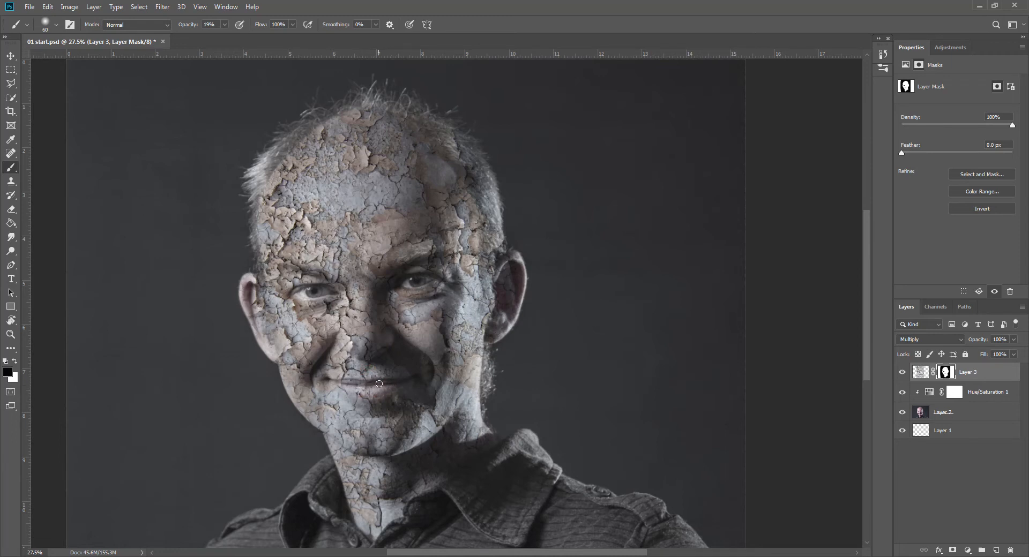
Enlarge the brush to 300 and softly fade the texture on the shadowed side of the neck below the jaw.
{"action": "key", "text": "bracketright"}
{"action": "key", "text": "bracketright"}
{"action": "key", "text": "bracketright"}
{"action": "key", "text": "bracketright"}
{"action": "key", "text": "bracketright"}
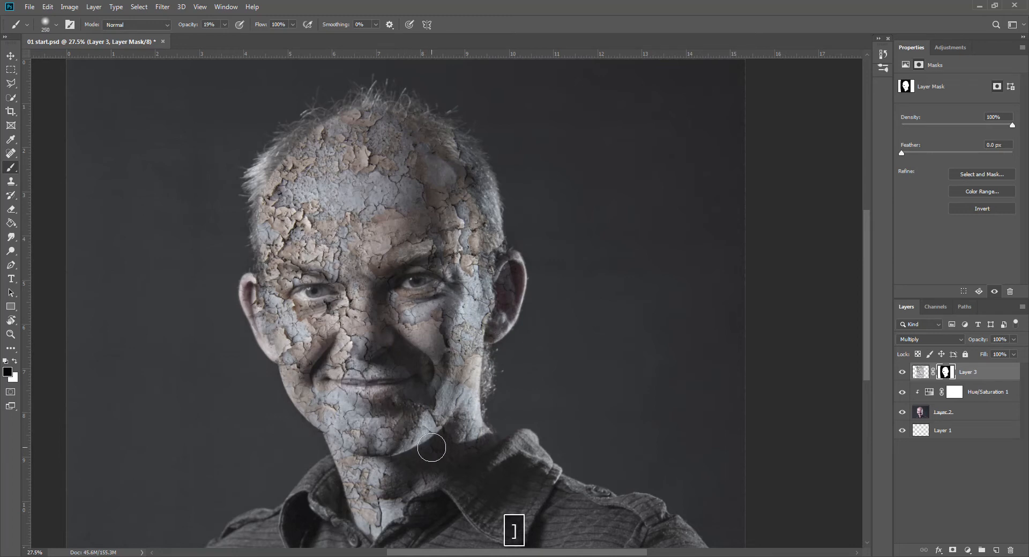
{"action": "mouse_move", "coordinate": [450, 447]}
{"action": "left_mouse_down"}
{"action": "mouse_move", "coordinate": [389, 476]}
{"action": "mouse_move", "coordinate": [345, 469]}
{"action": "mouse_move", "coordinate": [373, 510]}
{"action": "mouse_move", "coordinate": [465, 440]}
{"action": "mouse_move", "coordinate": [437, 439]}
{"action": "mouse_move", "coordinate": [472, 450]}
{"action": "mouse_move", "coordinate": [461, 420]}
{"action": "left_mouse_up"}
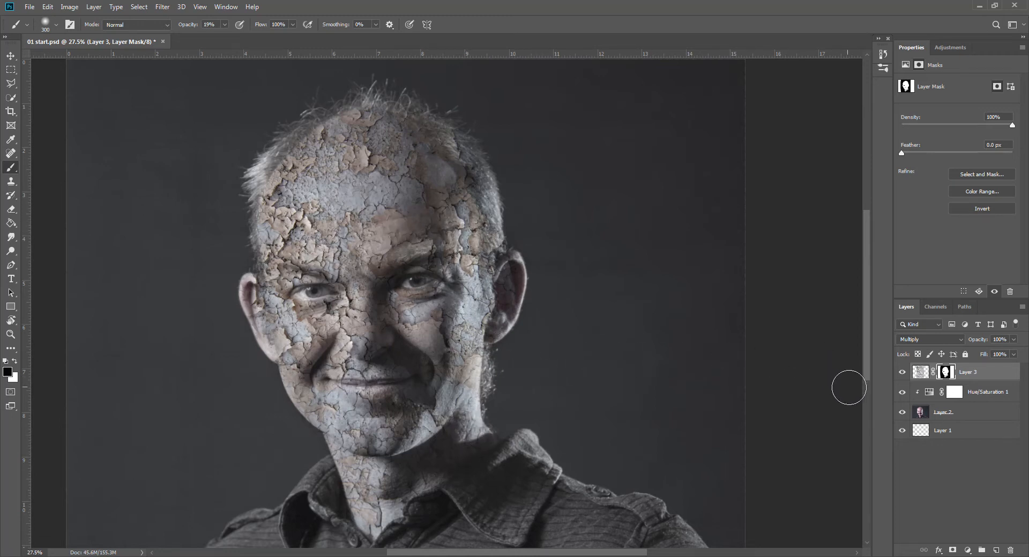
Add a Hue/Saturation adjustment above the texture layer, clip it to that layer and set its saturation to -57.
{"action": "left_click", "coordinate": [922, 373]}
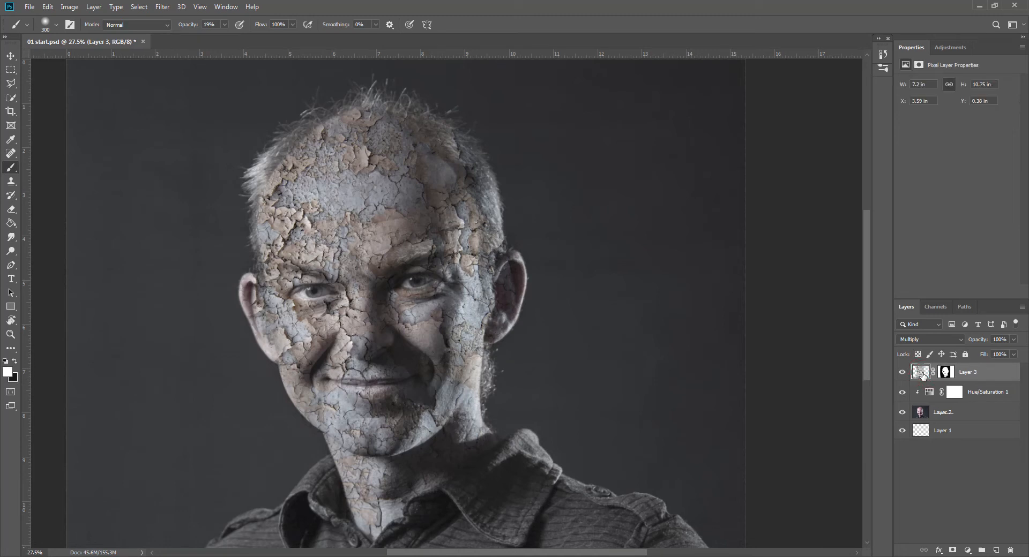
{"action": "left_click", "coordinate": [967, 551]}
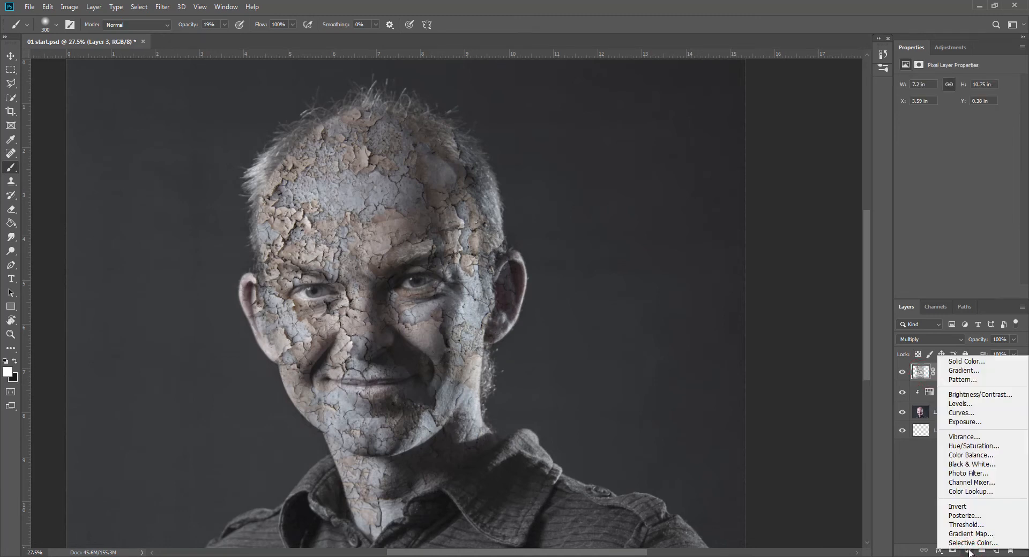
{"action": "left_click", "coordinate": [968, 447]}
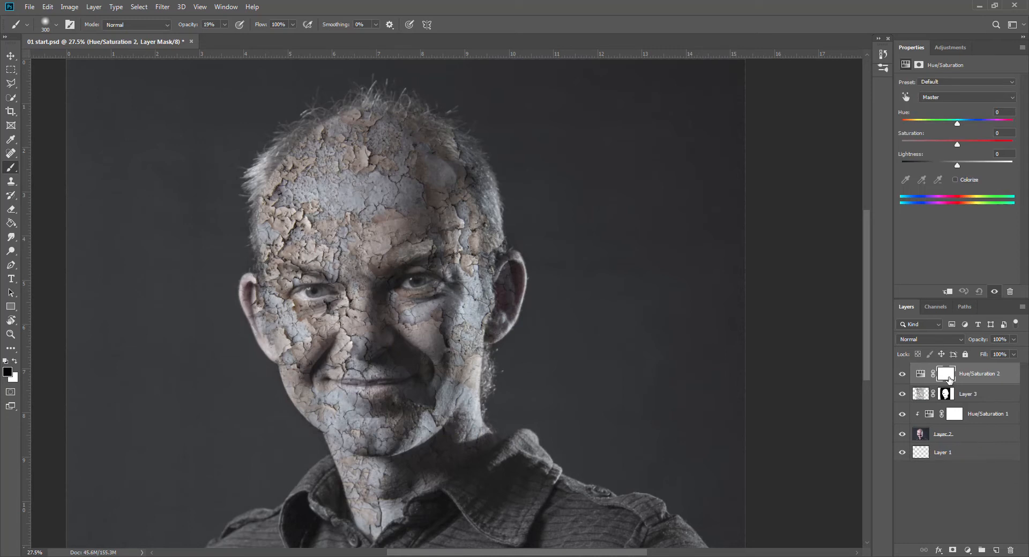
{"action": "left_click", "coordinate": [922, 382], "text": "alt"}
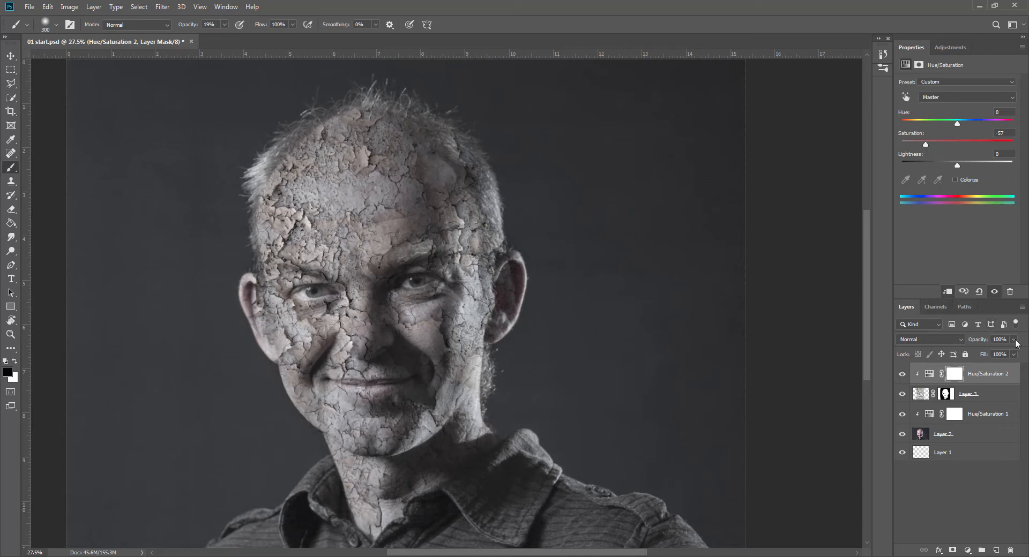
Lower the opacity of the cracked texture layer (Layer 3) to 80%.
{"action": "left_click", "coordinate": [919, 394]}
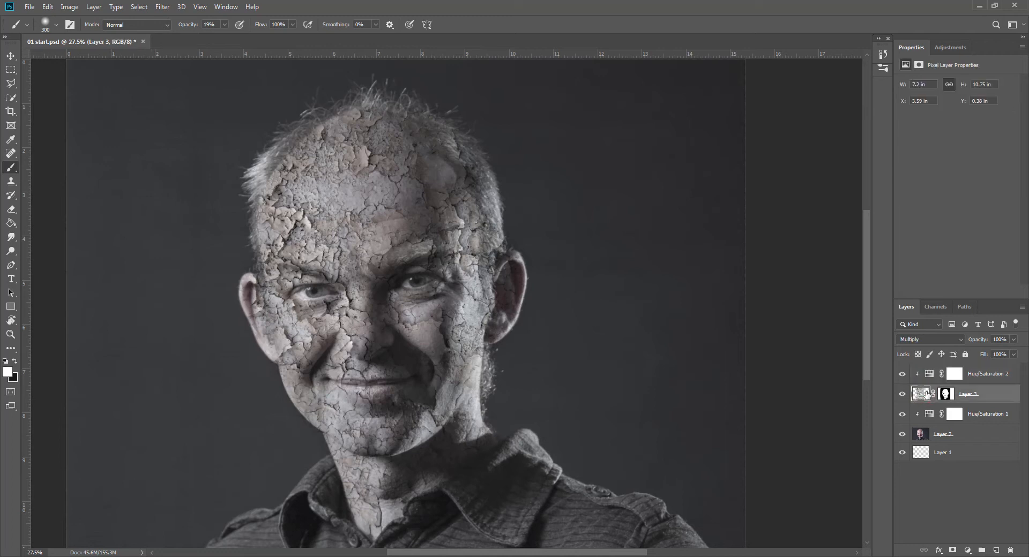
{"action": "left_click", "coordinate": [1013, 340]}
{"action": "left_click_drag", "start_coordinate": [1003, 356], "coordinate": [1002, 356]}
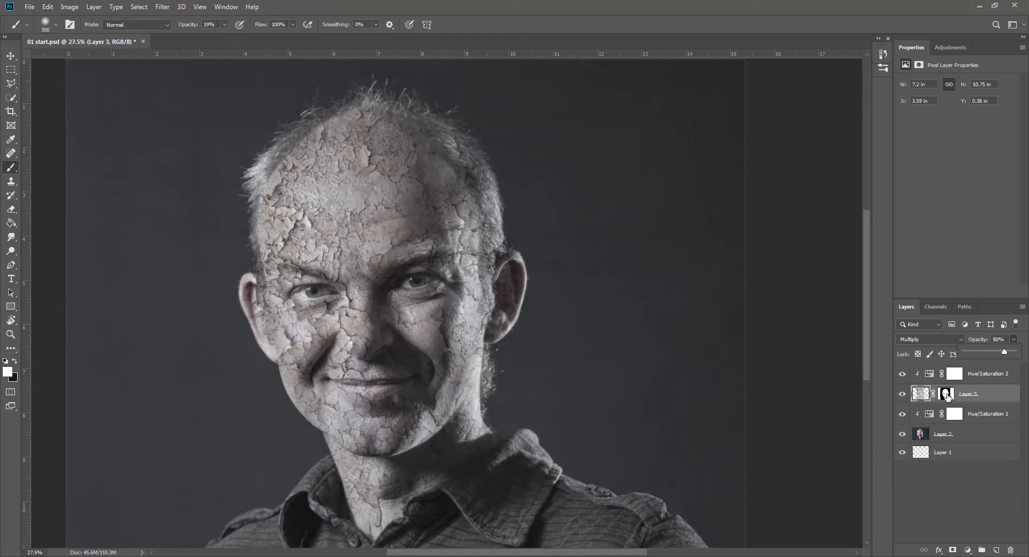
Paint on Layer 3's mask with the 19% black brush to soften the texture around the nose and inner cheek.
{"action": "left_click", "coordinate": [946, 395]}
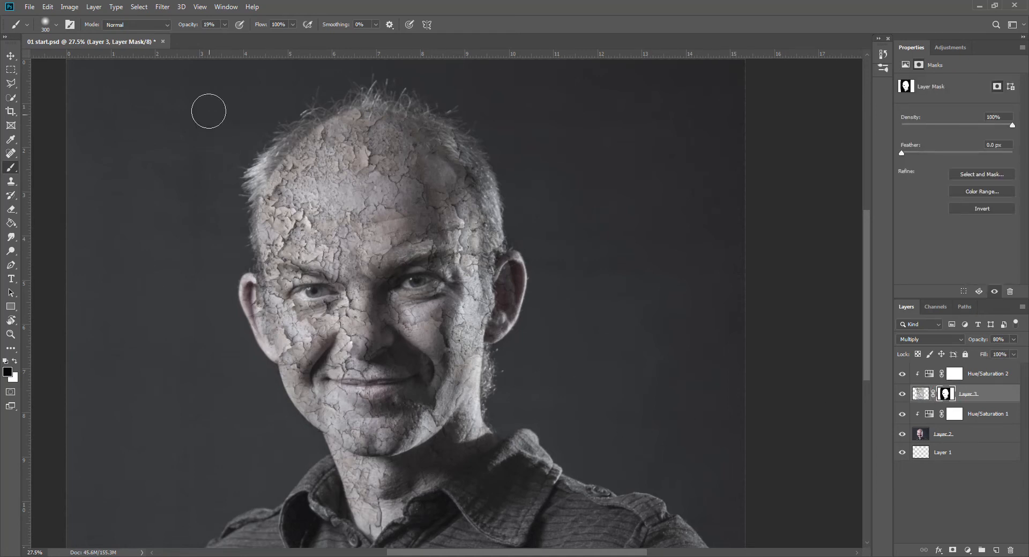
{"action": "left_click", "coordinate": [344, 325]}
{"action": "mouse_move", "coordinate": [344, 325]}
{"action": "left_mouse_down"}
{"action": "mouse_move", "coordinate": [345, 362]}
{"action": "mouse_move", "coordinate": [343, 353]}
{"action": "mouse_move", "coordinate": [375, 364]}
{"action": "mouse_move", "coordinate": [375, 343]}
{"action": "mouse_move", "coordinate": [356, 320]}
{"action": "mouse_move", "coordinate": [348, 343]}
{"action": "mouse_move", "coordinate": [351, 329]}
{"action": "left_mouse_up"}
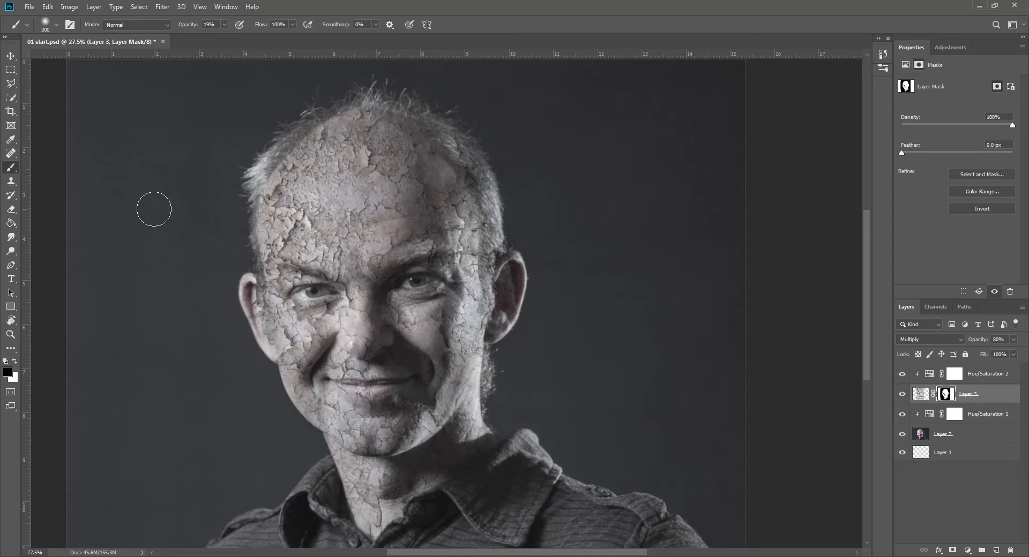
Open 04 texture 02.jpg, copy its image into 01 start.psd as a new layer above Layer 3, and close the source file.
{"action": "left_click", "coordinate": [47, 7]}
{"action": "mouse_move", "coordinate": [29, 7]}
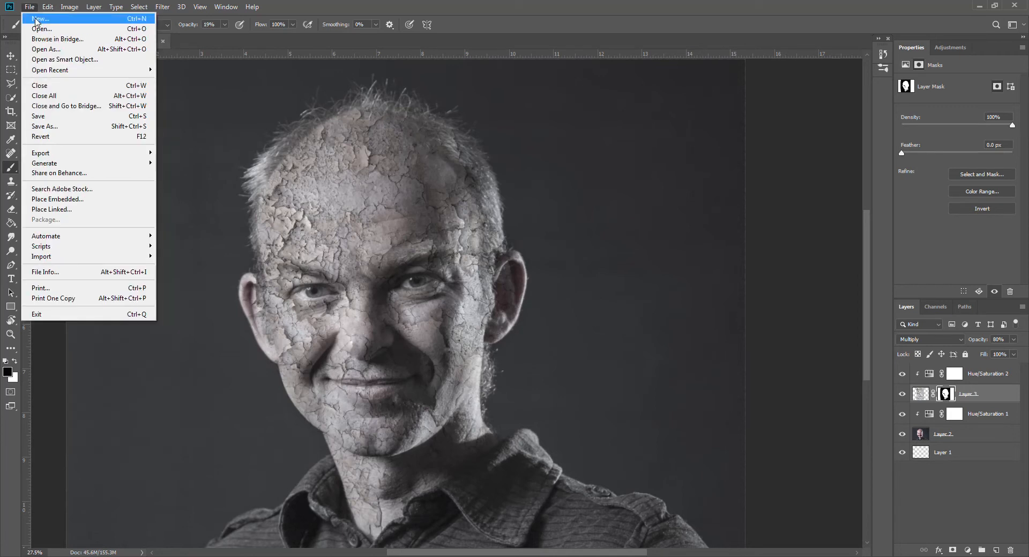
{"action": "left_click", "coordinate": [42, 29]}
{"action": "double_click", "coordinate": [373, 99]}
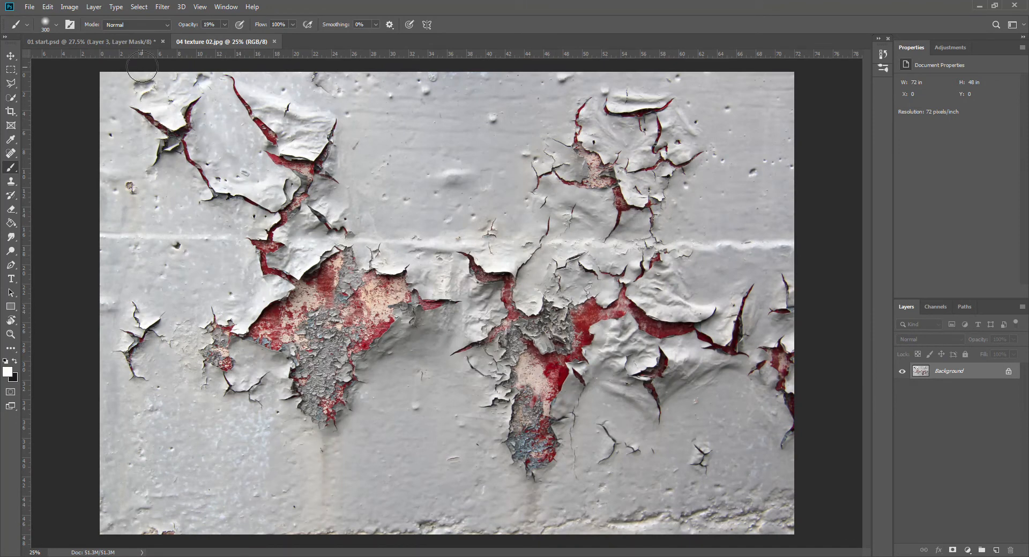
{"action": "left_click_drag", "start_coordinate": [254, 45], "coordinate": [291, 478]}
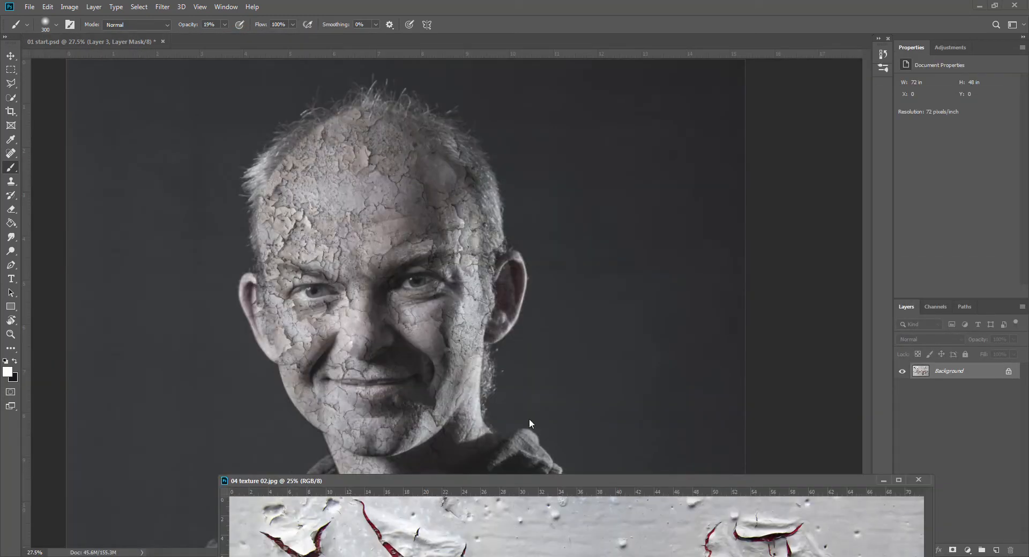
{"action": "left_click_drag", "start_coordinate": [953, 374], "coordinate": [370, 300]}
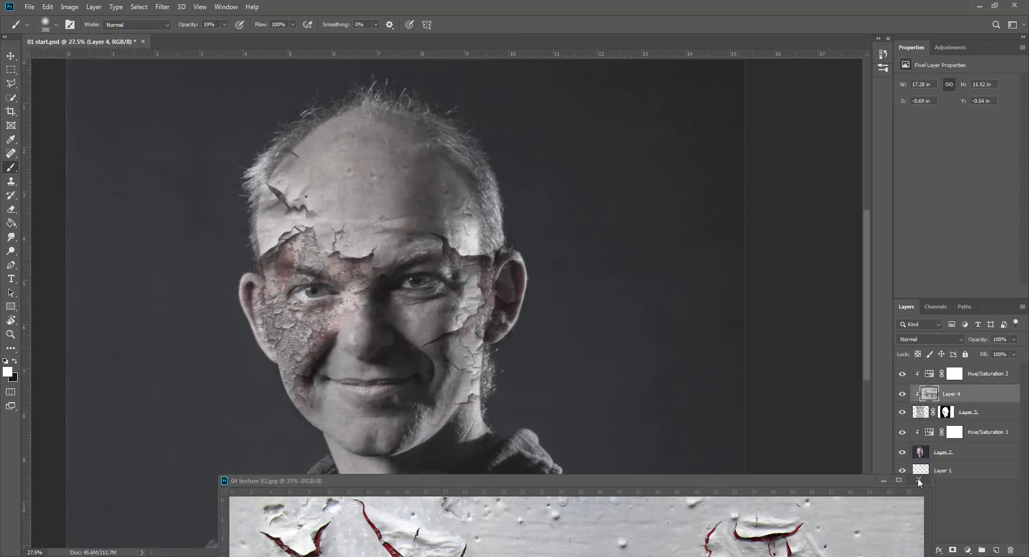
{"action": "left_click", "coordinate": [916, 480]}
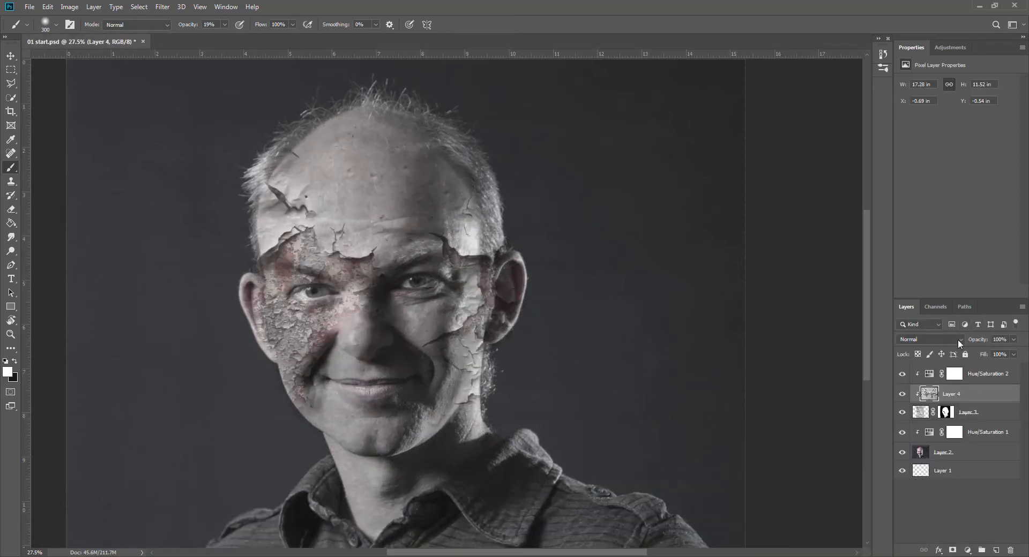
Compare the Multiply and Color Burn blend modes on the new peeling-paint layer and settle on Multiply.
{"action": "left_click", "coordinate": [960, 339]}
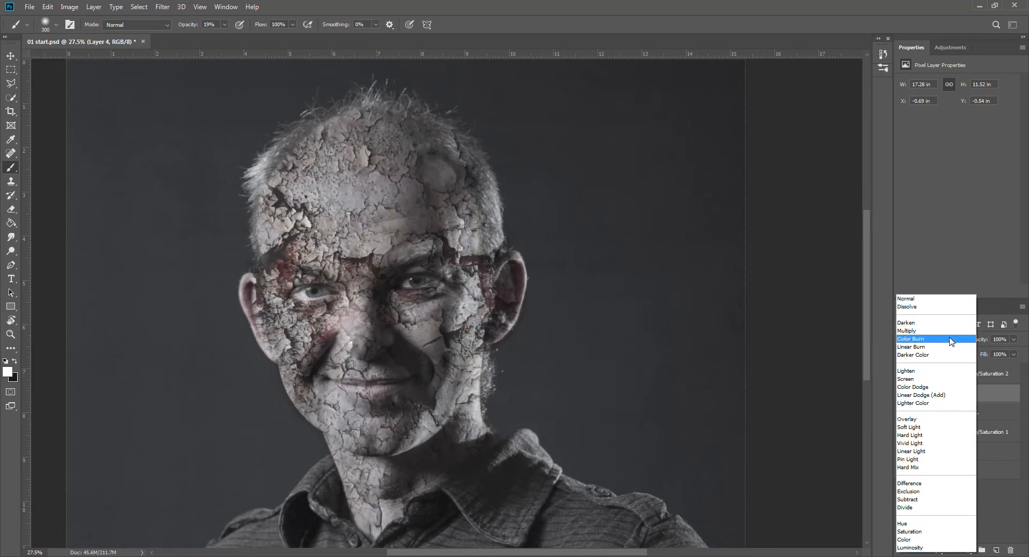
{"action": "left_click", "coordinate": [935, 331]}
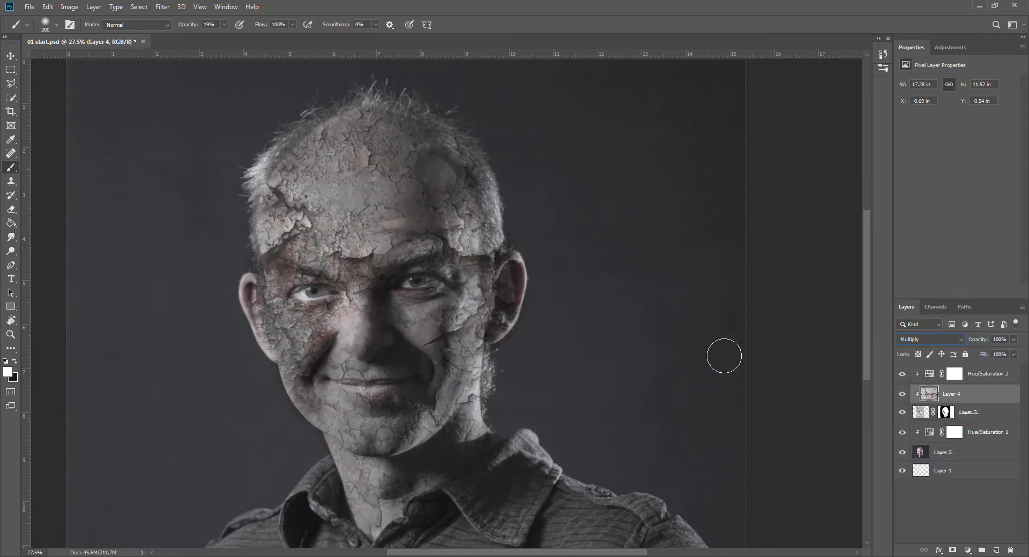
{"action": "key", "text": "Down"}
{"action": "key", "text": "Down"}
{"action": "key", "text": "Up"}
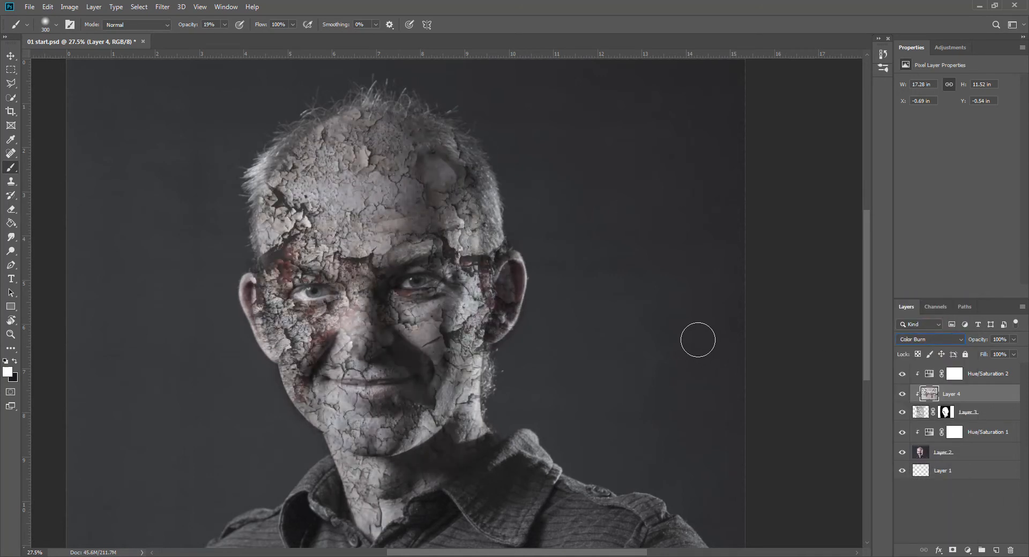
{"action": "key", "text": "Up"}
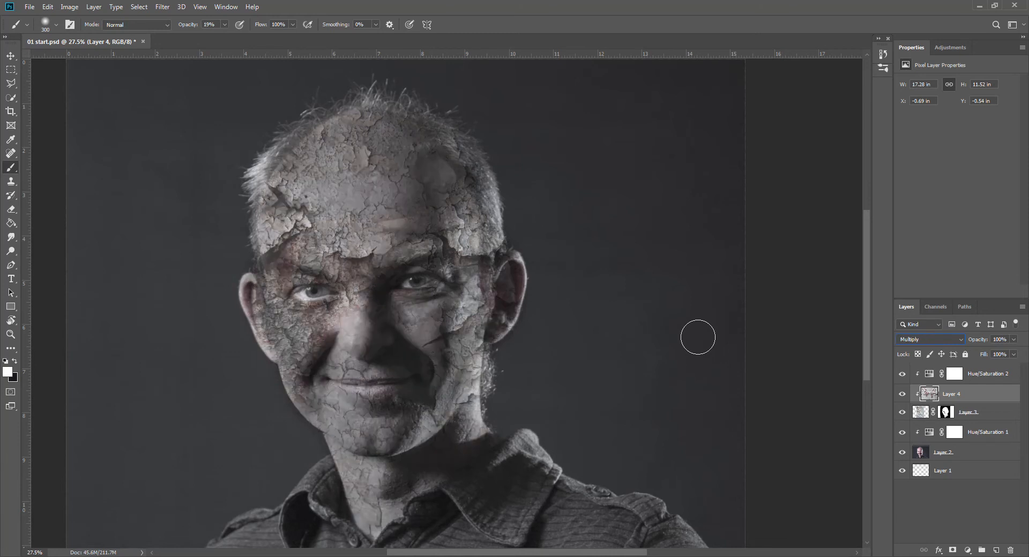
{"action": "key", "text": "Escape"}
Scale the peeling-paint layer down proportionally to 37.35% and move it over the lower half of the face.
{"action": "scroll", "coordinate": [697, 335], "scroll_direction": "down", "scroll_amount": 3}
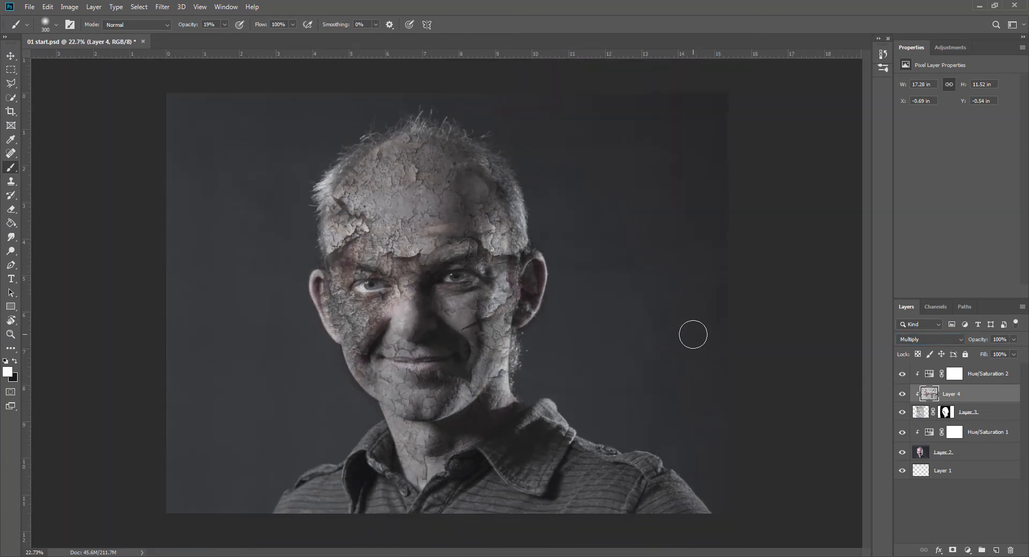
{"action": "scroll", "coordinate": [694, 333], "scroll_direction": "down", "scroll_amount": 2}
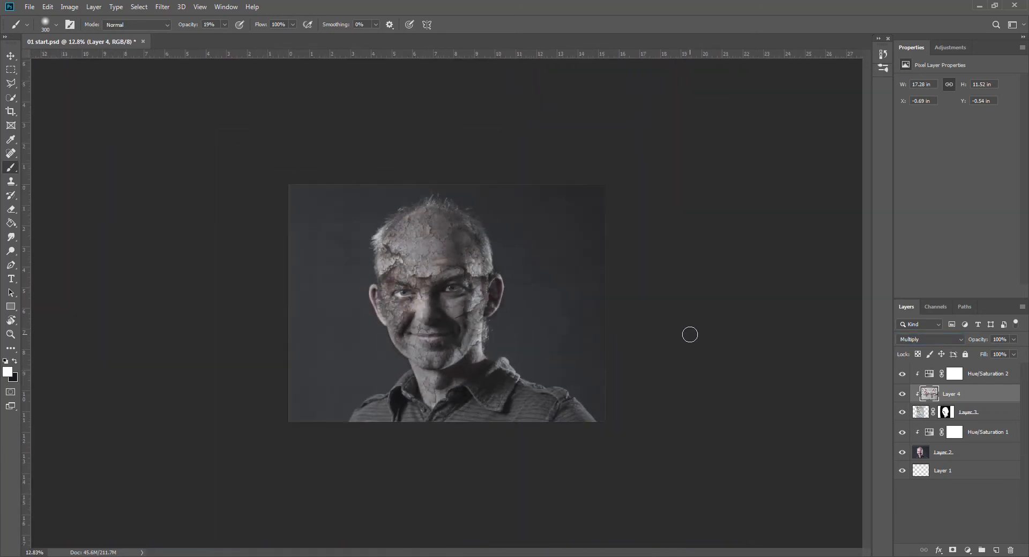
{"action": "left_click", "coordinate": [11, 56]}
{"action": "left_click_drag", "start_coordinate": [273, 173], "coordinate": [421, 319]}
{"action": "left_click_drag", "start_coordinate": [583, 348], "coordinate": [479, 312]}
{"action": "left_click_drag", "start_coordinate": [338, 250], "coordinate": [393, 286]}
{"action": "left_click_drag", "start_coordinate": [473, 318], "coordinate": [450, 311]}
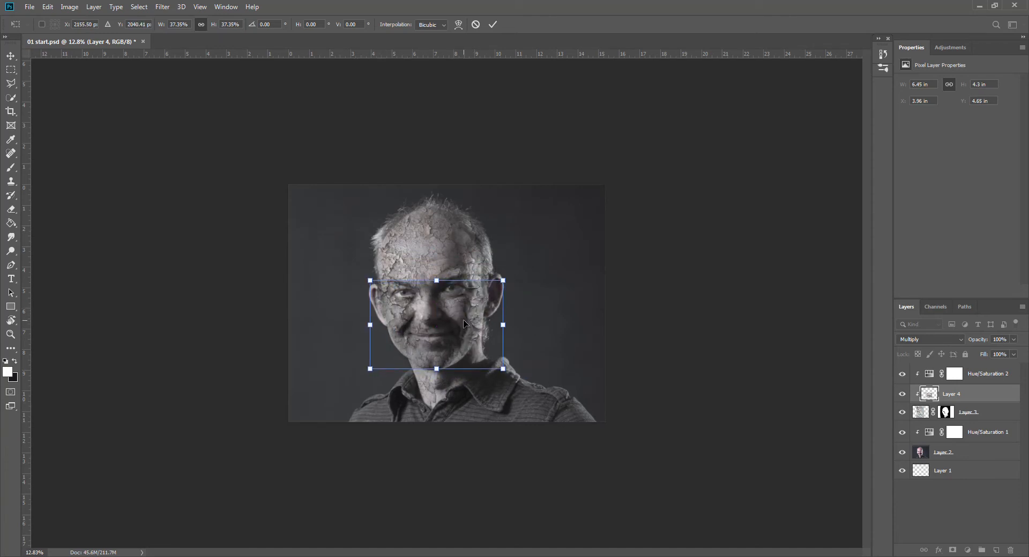
Reposition the peeling-paint texture over the face, scale it proportionally to 34.78%, and commit the transform.
{"action": "scroll", "coordinate": [463, 319], "scroll_direction": "up", "scroll_amount": 5}
{"action": "scroll", "coordinate": [476, 320], "scroll_direction": "up", "scroll_amount": 4}
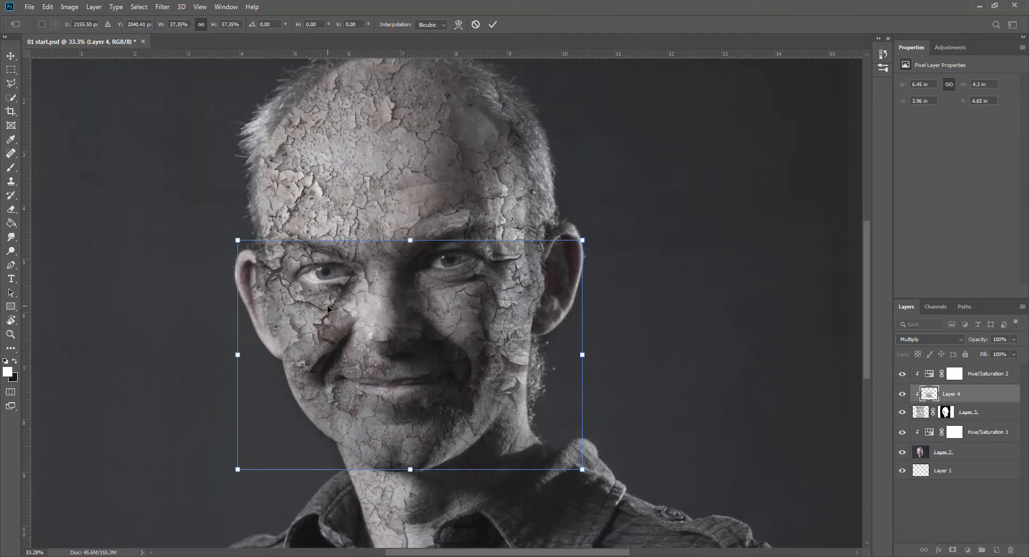
{"action": "mouse_move", "coordinate": [333, 309]}
{"action": "left_mouse_down"}
{"action": "mouse_move", "coordinate": [339, 324]}
{"action": "mouse_move", "coordinate": [346, 307]}
{"action": "mouse_move", "coordinate": [335, 302]}
{"action": "left_mouse_up"}
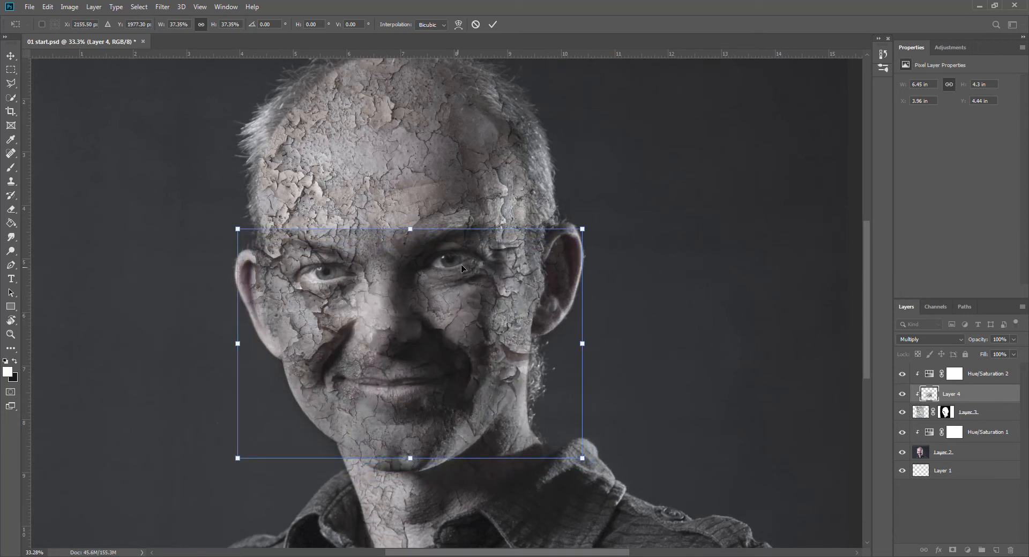
{"action": "left_click_drag", "start_coordinate": [582, 228], "coordinate": [559, 244]}
{"action": "mouse_move", "coordinate": [425, 333]}
{"action": "left_mouse_down"}
{"action": "mouse_move", "coordinate": [433, 327]}
{"action": "mouse_move", "coordinate": [418, 324]}
{"action": "left_mouse_up"}
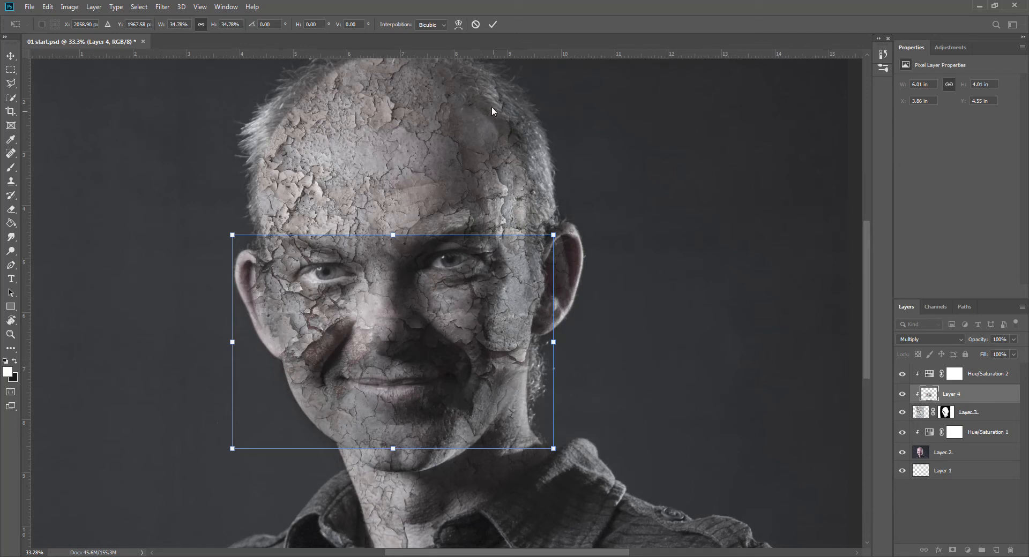
{"action": "left_click", "coordinate": [493, 25]}
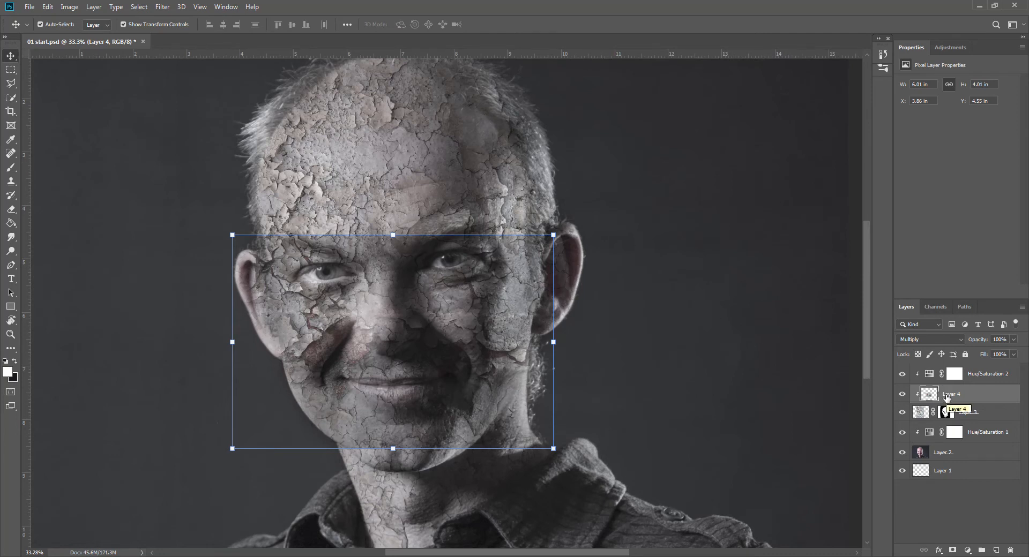
Move Layer 4 above Hue/Saturation 2 and release it from the clipping mask.
{"action": "left_click_drag", "start_coordinate": [944, 395], "coordinate": [950, 366]}
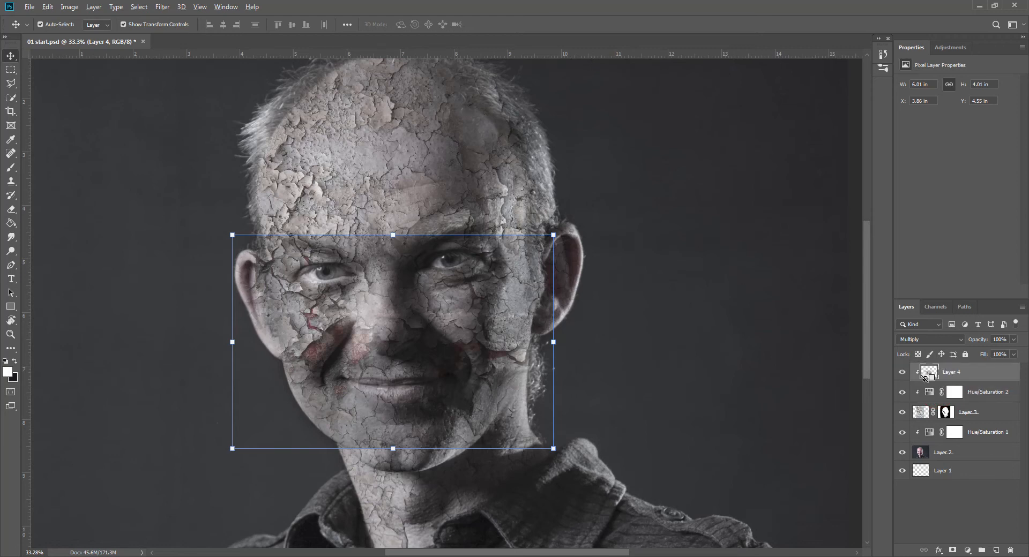
{"action": "left_click", "coordinate": [923, 376], "text": "alt"}
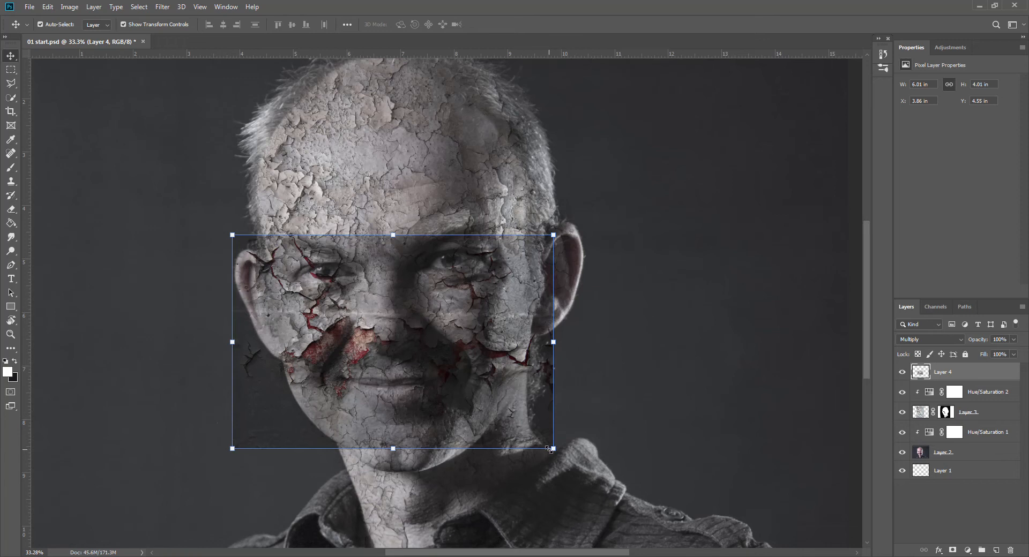
Scale Layer 4 down proportionally to 90.35%, reposition it so the red cracks sit over the cheeks, and commit the transform.
{"action": "left_click_drag", "start_coordinate": [553, 448], "coordinate": [523, 427]}
{"action": "left_click_drag", "start_coordinate": [448, 372], "coordinate": [453, 377]}
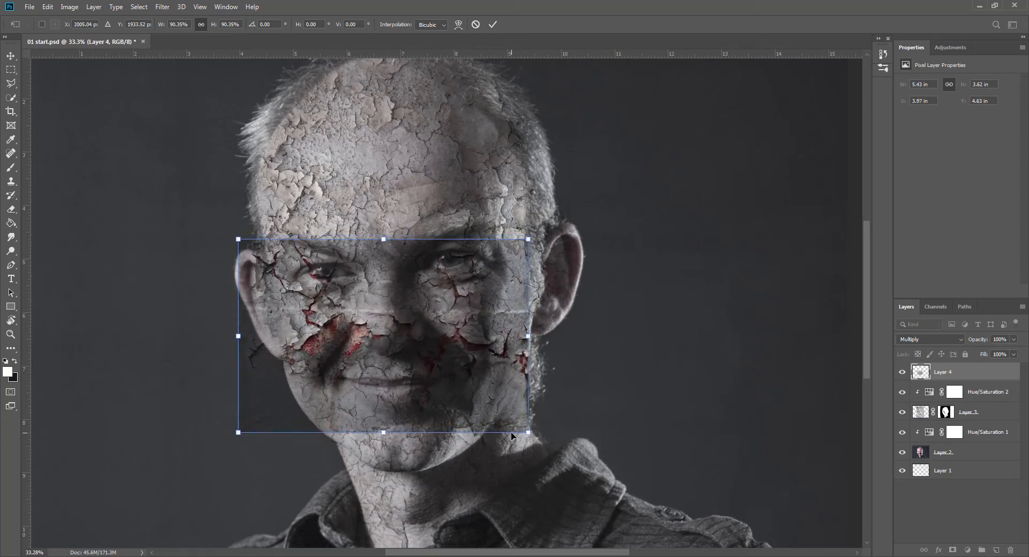
{"action": "left_click", "coordinate": [492, 24]}
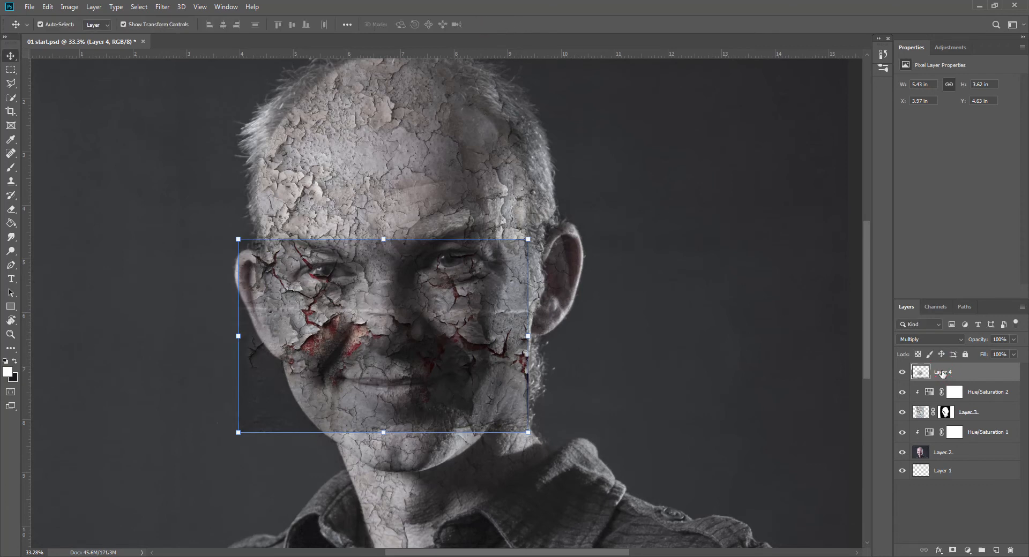
Add a layer mask to Layer 4 and paint black at 100% brush opacity to hide its rectangular edges and the texture over the eyes.
{"action": "left_click", "coordinate": [952, 550]}
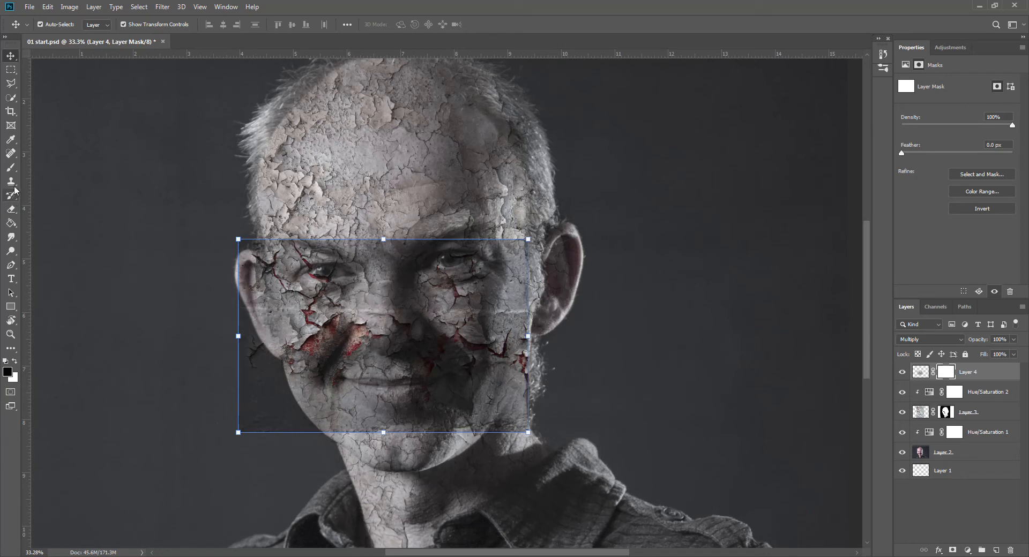
{"action": "left_click", "coordinate": [10, 167]}
{"action": "left_click", "coordinate": [224, 24]}
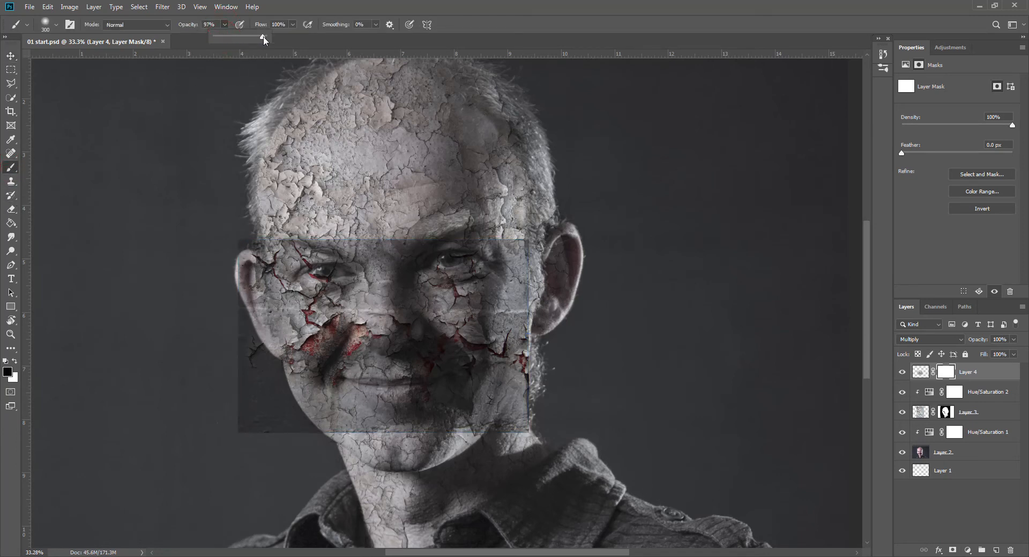
{"action": "mouse_move", "coordinate": [228, 237]}
{"action": "left_mouse_down"}
{"action": "mouse_move", "coordinate": [347, 224]}
{"action": "mouse_move", "coordinate": [316, 220]}
{"action": "mouse_move", "coordinate": [531, 238]}
{"action": "mouse_move", "coordinate": [509, 229]}
{"action": "mouse_move", "coordinate": [465, 257]}
{"action": "mouse_move", "coordinate": [415, 245]}
{"action": "mouse_move", "coordinate": [248, 272]}
{"action": "mouse_move", "coordinate": [257, 265]}
{"action": "mouse_move", "coordinate": [232, 309]}
{"action": "mouse_move", "coordinate": [239, 298]}
{"action": "mouse_move", "coordinate": [253, 415]}
{"action": "mouse_move", "coordinate": [272, 432]}
{"action": "mouse_move", "coordinate": [257, 413]}
{"action": "mouse_move", "coordinate": [242, 303]}
{"action": "mouse_move", "coordinate": [269, 394]}
{"action": "mouse_move", "coordinate": [306, 438]}
{"action": "mouse_move", "coordinate": [269, 352]}
{"action": "mouse_move", "coordinate": [296, 418]}
{"action": "mouse_move", "coordinate": [352, 435]}
{"action": "mouse_move", "coordinate": [506, 426]}
{"action": "mouse_move", "coordinate": [542, 395]}
{"action": "mouse_move", "coordinate": [539, 332]}
{"action": "mouse_move", "coordinate": [522, 292]}
{"action": "mouse_move", "coordinate": [541, 273]}
{"action": "mouse_move", "coordinate": [540, 337]}
{"action": "mouse_move", "coordinate": [466, 407]}
{"action": "mouse_move", "coordinate": [415, 409]}
{"action": "mouse_move", "coordinate": [409, 402]}
{"action": "mouse_move", "coordinate": [420, 395]}
{"action": "mouse_move", "coordinate": [429, 404]}
{"action": "mouse_move", "coordinate": [420, 420]}
{"action": "mouse_move", "coordinate": [375, 410]}
{"action": "left_mouse_up"}
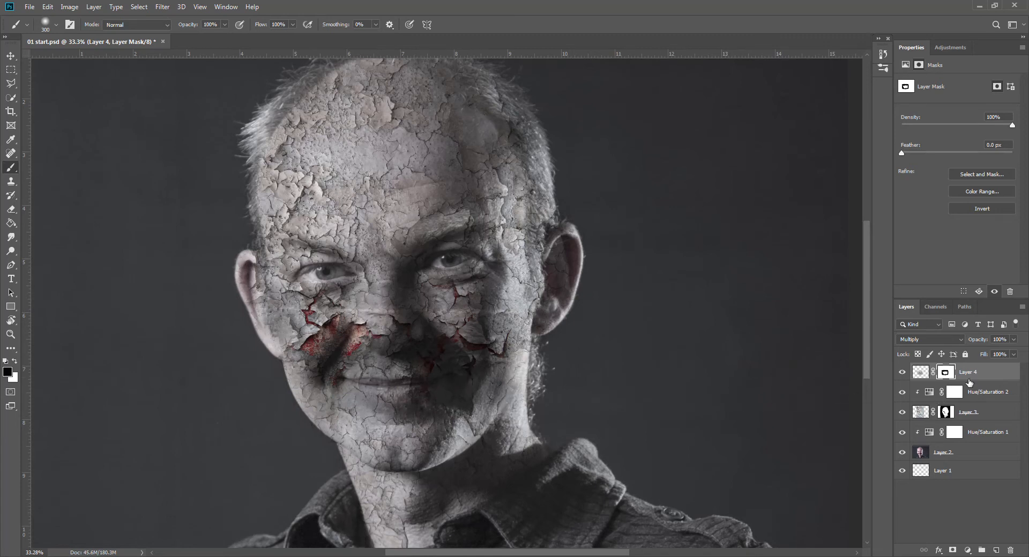
Add a Hue/Saturation adjustment layer above Layer 4 and clip it to that layer.
{"action": "left_click", "coordinate": [920, 373]}
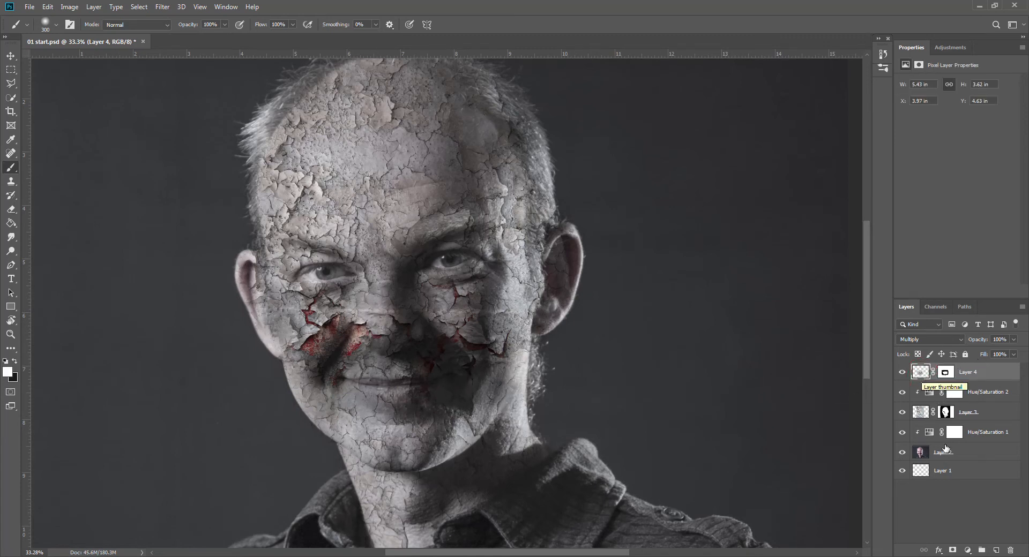
{"action": "left_click", "coordinate": [968, 551]}
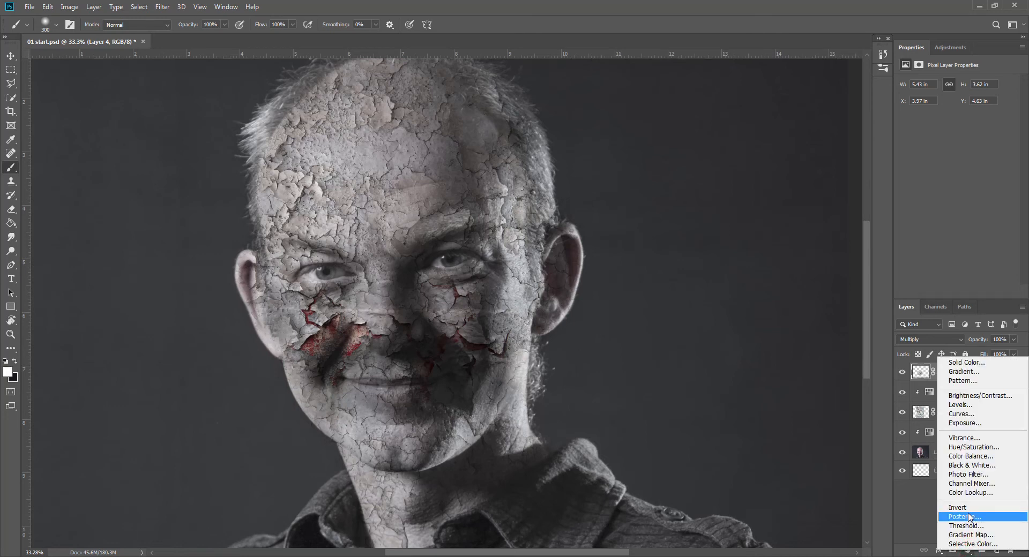
{"action": "left_click", "coordinate": [972, 449]}
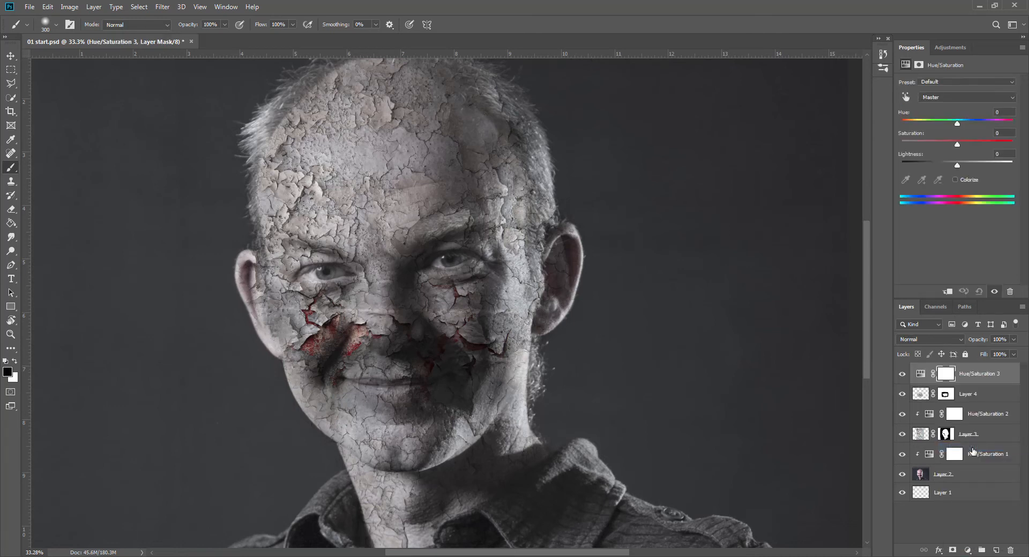
{"action": "left_click", "coordinate": [922, 384], "text": "alt"}
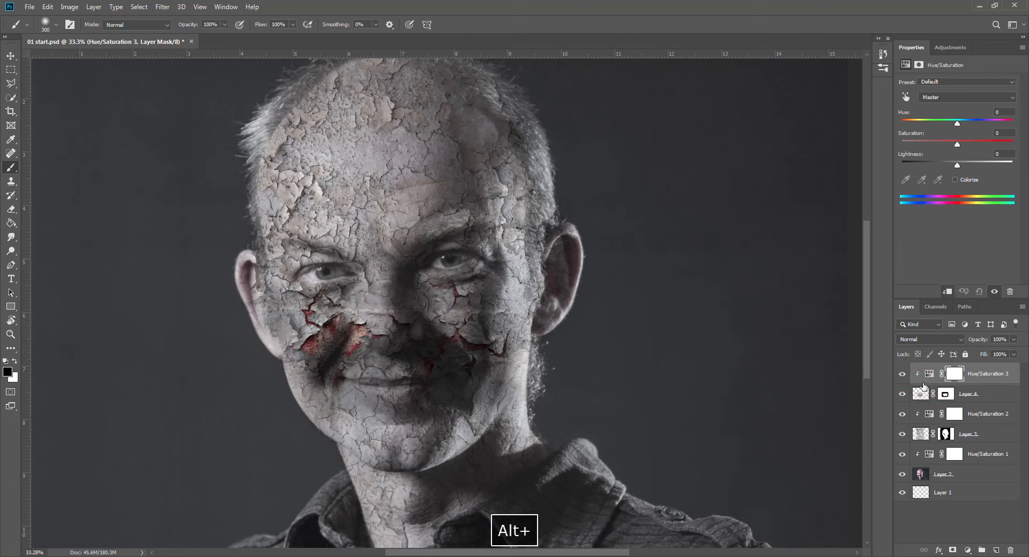
Set the saturation of the clipped Hue/Saturation adjustment above Layer 4 to -56.
{"action": "left_click_drag", "start_coordinate": [958, 145], "coordinate": [943, 148]}
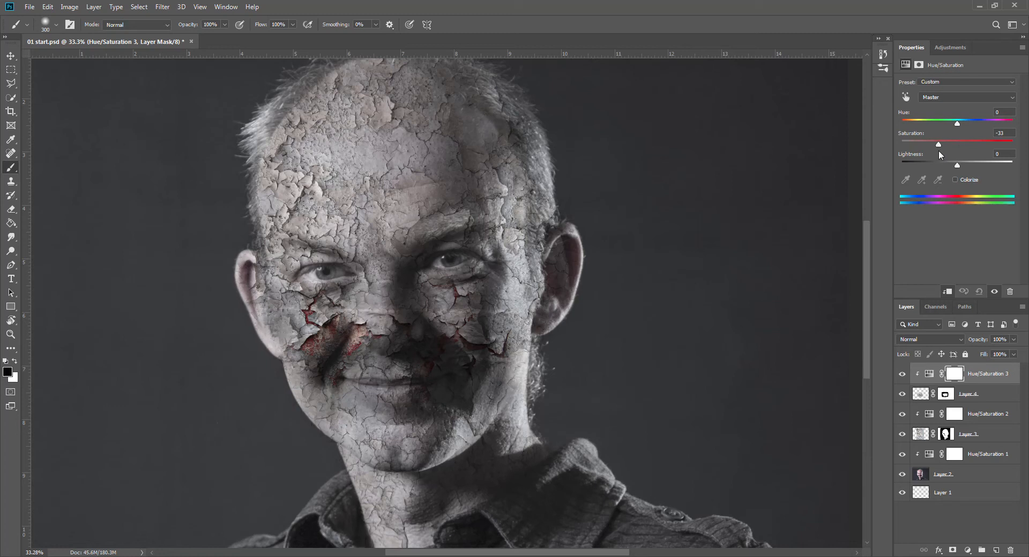
{"action": "mouse_move", "coordinate": [939, 151]}
{"action": "left_mouse_down"}
{"action": "mouse_move", "coordinate": [930, 154]}
{"action": "mouse_move", "coordinate": [946, 152]}
{"action": "left_mouse_up"}
{"action": "left_click_drag", "start_coordinate": [946, 145], "coordinate": [916, 152]}
{"action": "left_click_drag", "start_coordinate": [924, 146], "coordinate": [947, 152]}
{"action": "left_click_drag", "start_coordinate": [955, 149], "coordinate": [926, 149]}
Lower the opacity of Layer 4 to 79%.
{"action": "left_click", "coordinate": [1013, 340]}
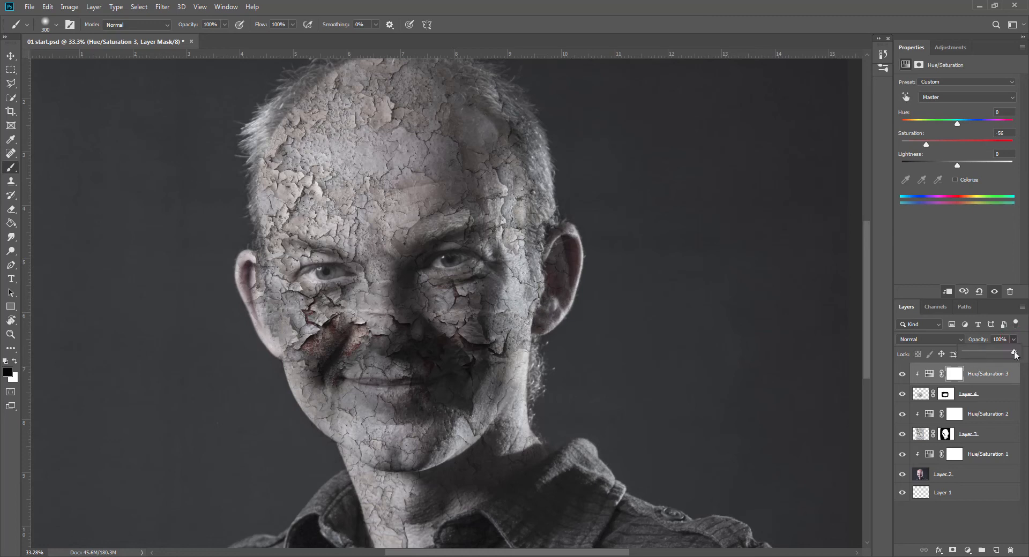
{"action": "left_click_drag", "start_coordinate": [1013, 355], "coordinate": [1015, 359]}
{"action": "left_click", "coordinate": [916, 394]}
{"action": "left_click", "coordinate": [1013, 340]}
{"action": "left_click_drag", "start_coordinate": [1015, 355], "coordinate": [1004, 357]}
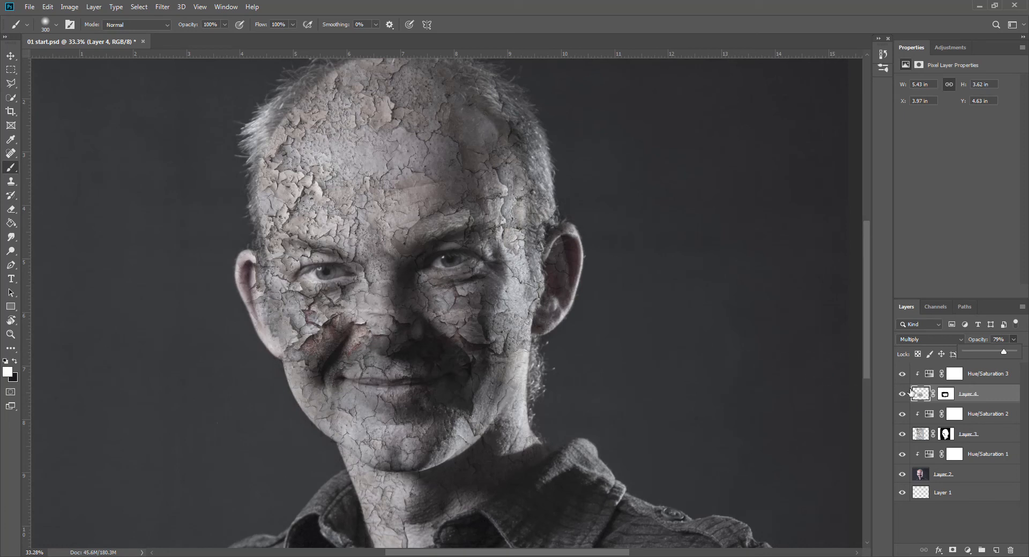
Paint on Layer 4's mask with a black brush at 22% opacity to soften the texture around the nose, mouth and cheek.
{"action": "left_click", "coordinate": [946, 395]}
{"action": "key", "text": "x"}
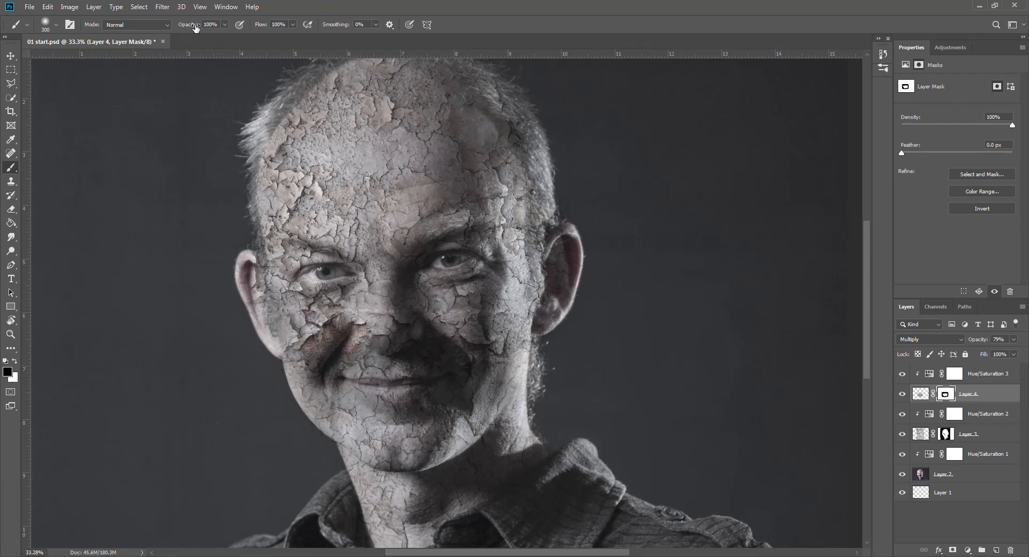
{"action": "left_click", "coordinate": [225, 25]}
{"action": "left_click_drag", "start_coordinate": [226, 37], "coordinate": [200, 38]}
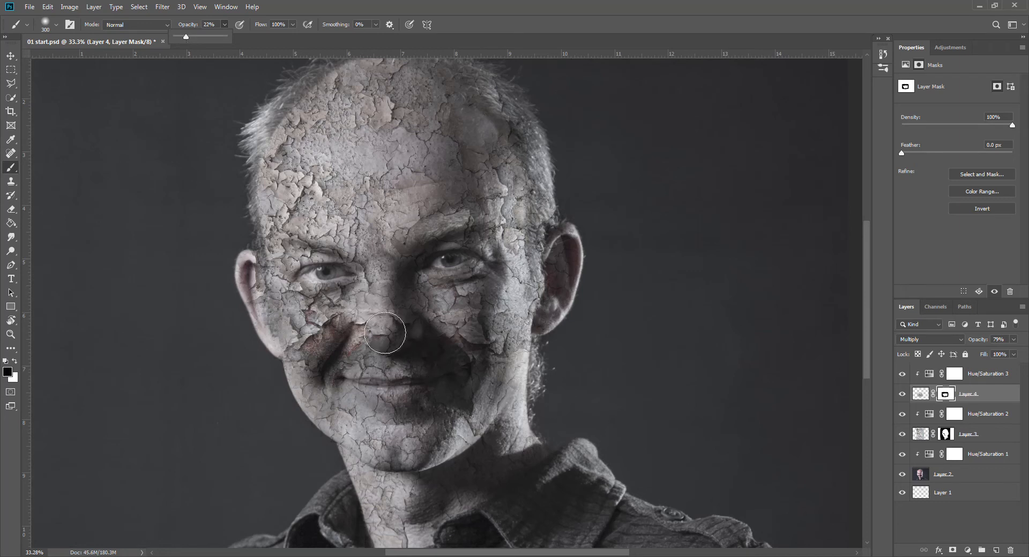
{"action": "mouse_move", "coordinate": [368, 325]}
{"action": "left_mouse_down"}
{"action": "mouse_move", "coordinate": [361, 346]}
{"action": "mouse_move", "coordinate": [384, 353]}
{"action": "mouse_move", "coordinate": [399, 327]}
{"action": "mouse_move", "coordinate": [383, 320]}
{"action": "mouse_move", "coordinate": [383, 298]}
{"action": "mouse_move", "coordinate": [372, 341]}
{"action": "mouse_move", "coordinate": [366, 331]}
{"action": "mouse_move", "coordinate": [378, 352]}
{"action": "mouse_move", "coordinate": [418, 344]}
{"action": "mouse_move", "coordinate": [416, 353]}
{"action": "mouse_move", "coordinate": [482, 357]}
{"action": "mouse_move", "coordinate": [452, 409]}
{"action": "left_mouse_up"}
{"action": "left_click_drag", "start_coordinate": [331, 361], "coordinate": [332, 357]}
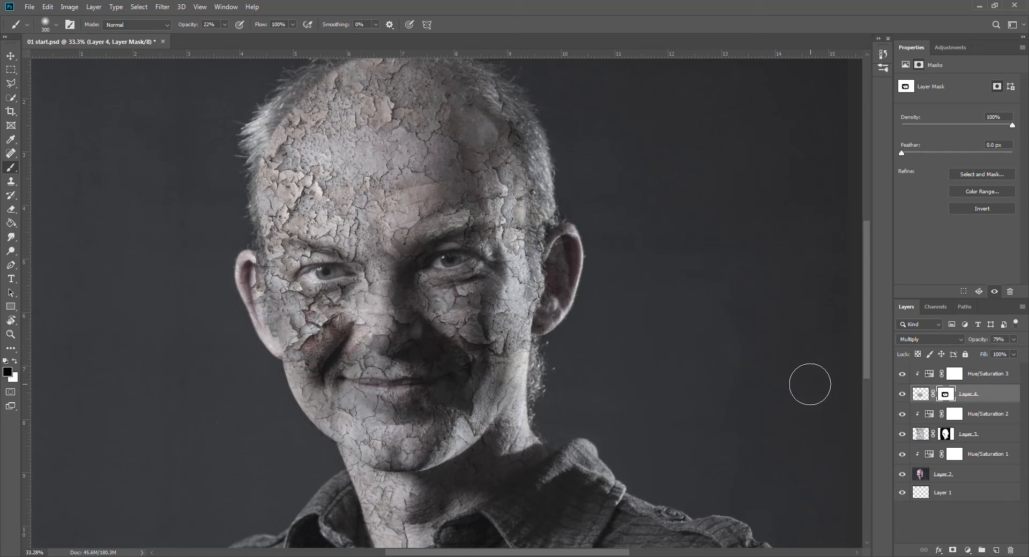
Create a new empty layer above Hue/Saturation 3 and set the brush opacity to 100%.
{"action": "left_click", "coordinate": [979, 377]}
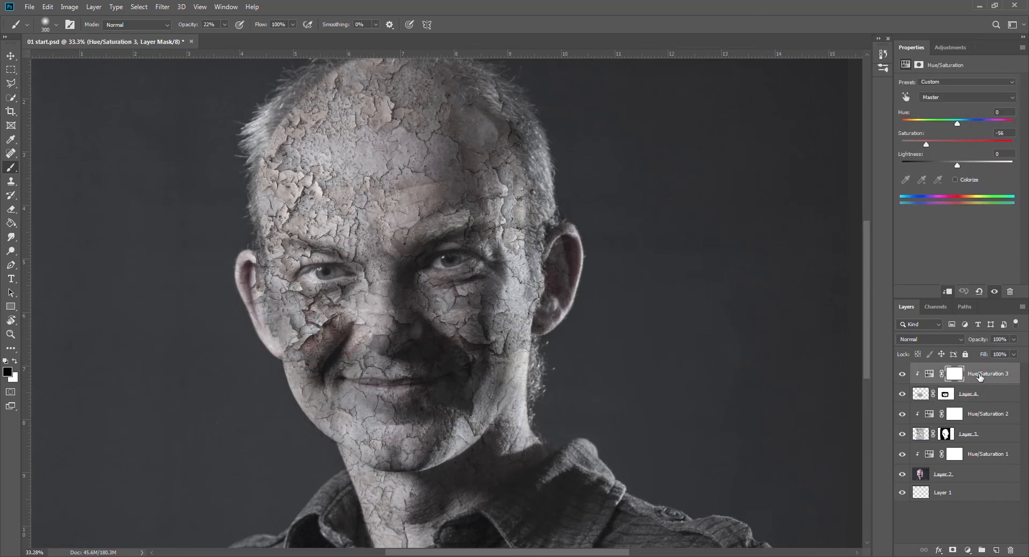
{"action": "left_click", "coordinate": [996, 550]}
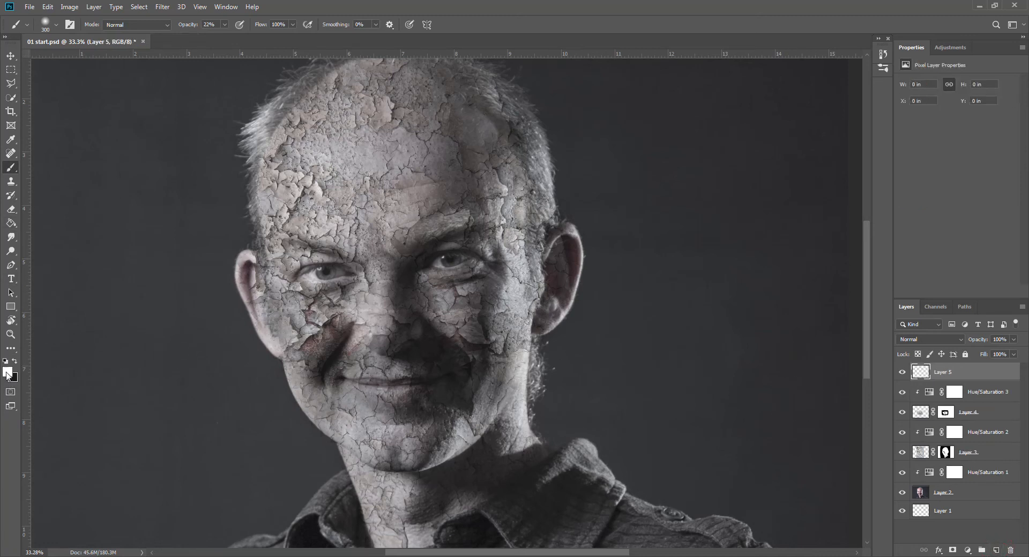
{"action": "left_click", "coordinate": [224, 23]}
{"action": "left_click_drag", "start_coordinate": [225, 35], "coordinate": [249, 34]}
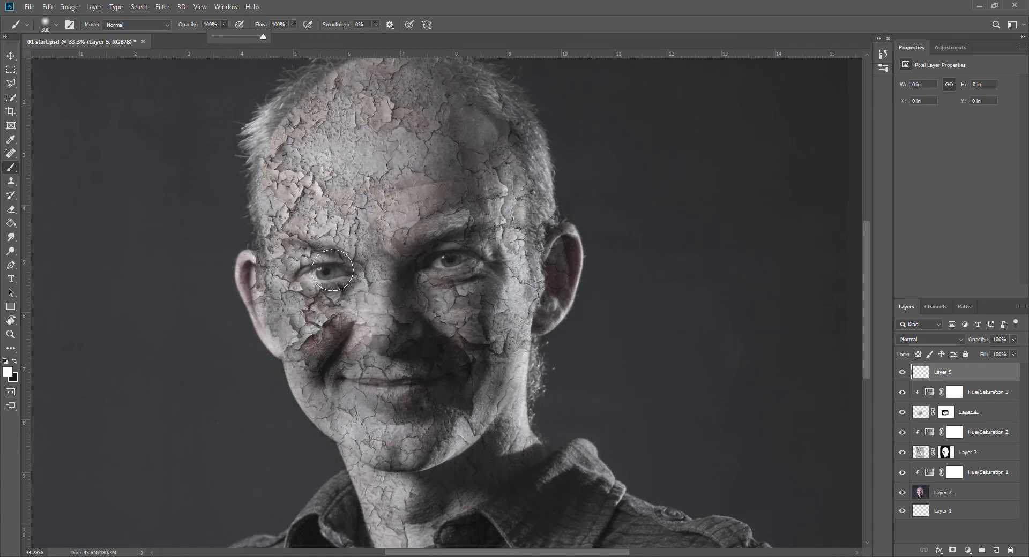
Reduce the brush size to 70 and paint both irises and pupils white on Layer 5.
{"action": "scroll", "coordinate": [333, 269], "scroll_direction": "up", "scroll_amount": 2}
{"action": "scroll", "coordinate": [332, 269], "scroll_direction": "up", "scroll_amount": 2}
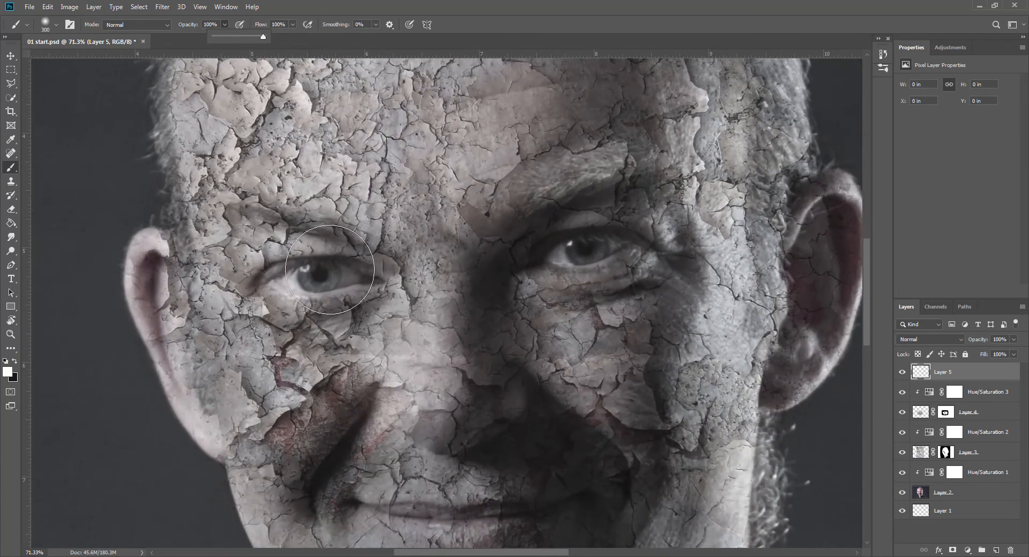
{"action": "key", "text": "bracketleft"}
{"action": "key", "text": "bracketleft"}
{"action": "key", "text": "bracketleft"}
{"action": "key", "text": "bracketleft"}
{"action": "key", "text": "bracketleft"}
{"action": "key", "text": "bracketleft"}
{"action": "key", "text": "bracketleft"}
{"action": "key", "text": "bracketleft"}
{"action": "key", "text": "bracketleft"}
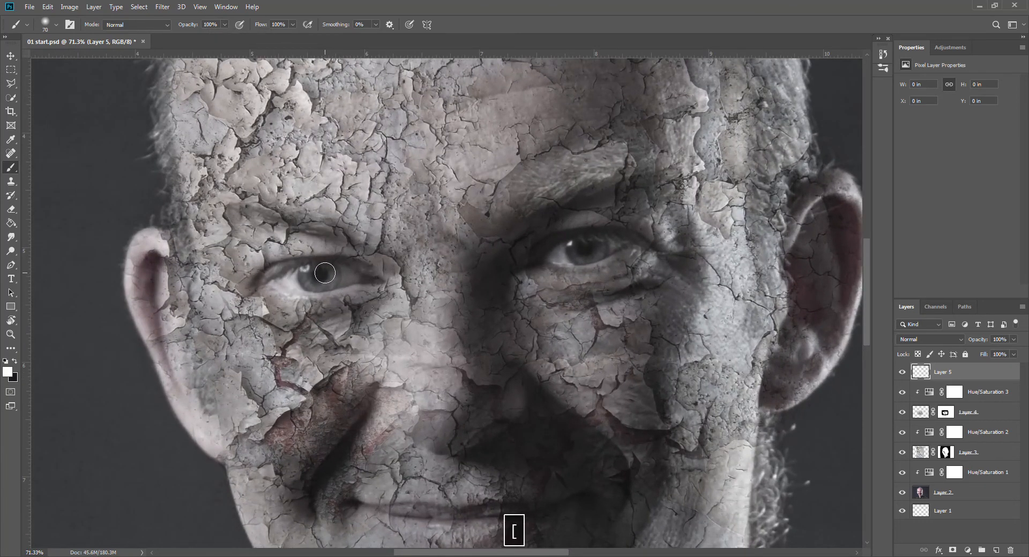
{"action": "mouse_move", "coordinate": [324, 274]}
{"action": "left_mouse_down"}
{"action": "mouse_move", "coordinate": [309, 275]}
{"action": "mouse_move", "coordinate": [327, 273]}
{"action": "left_mouse_up"}
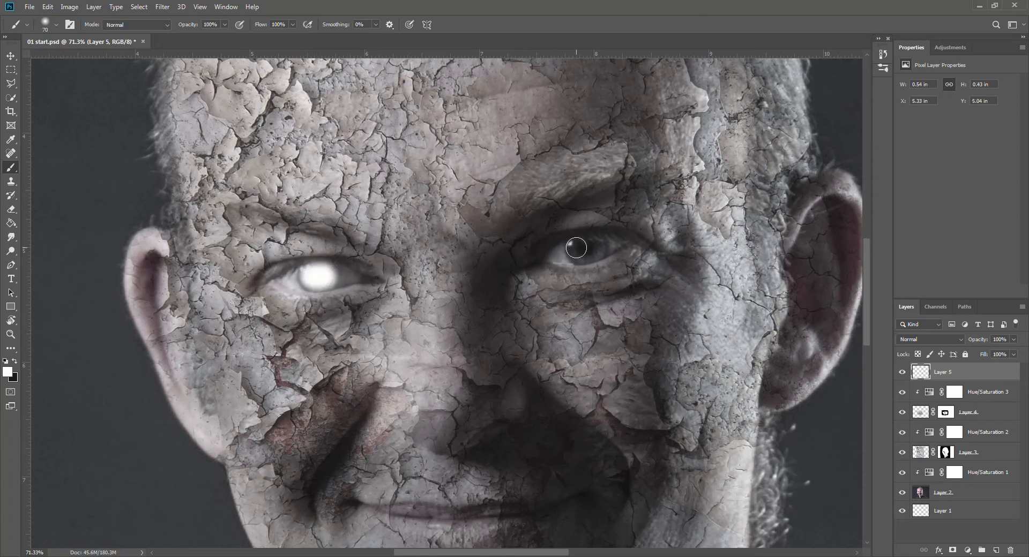
{"action": "mouse_move", "coordinate": [579, 244]}
{"action": "left_mouse_down"}
{"action": "mouse_move", "coordinate": [594, 246]}
{"action": "mouse_move", "coordinate": [586, 243]}
{"action": "left_mouse_up"}
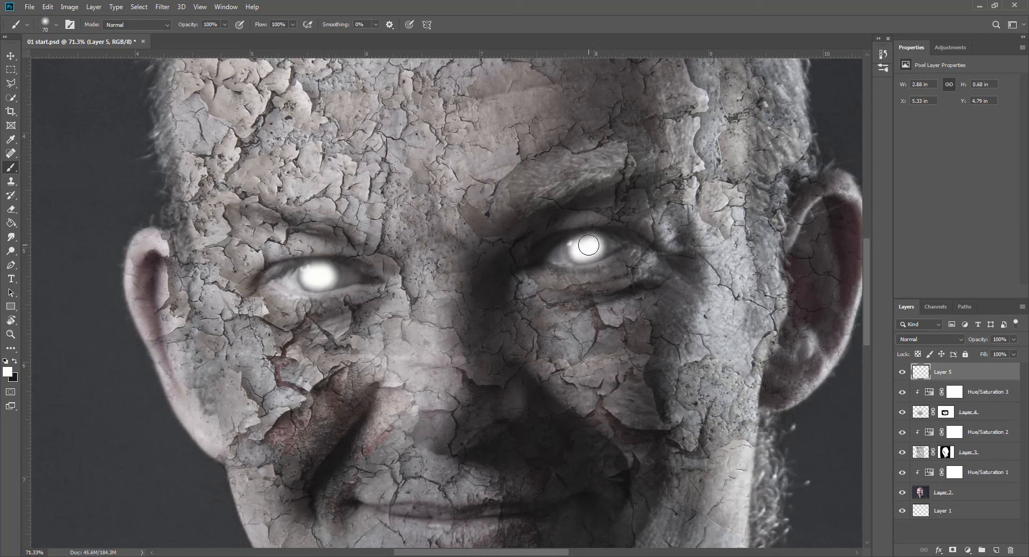
Lower Layer 5's opacity to 46% to give the eyes a cloudy look, and check the whole portrait.
{"action": "left_click", "coordinate": [1013, 339]}
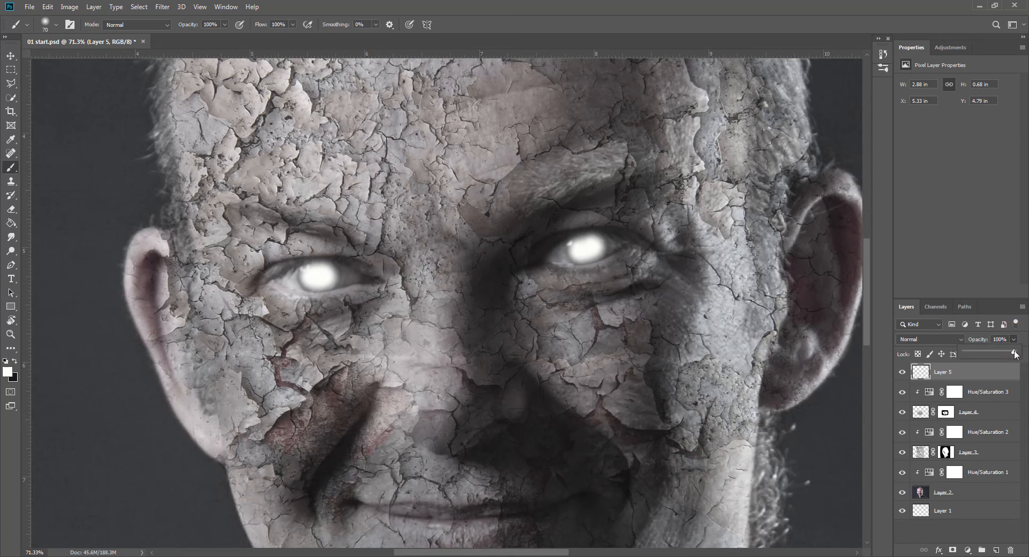
{"action": "left_click_drag", "start_coordinate": [1015, 353], "coordinate": [999, 352]}
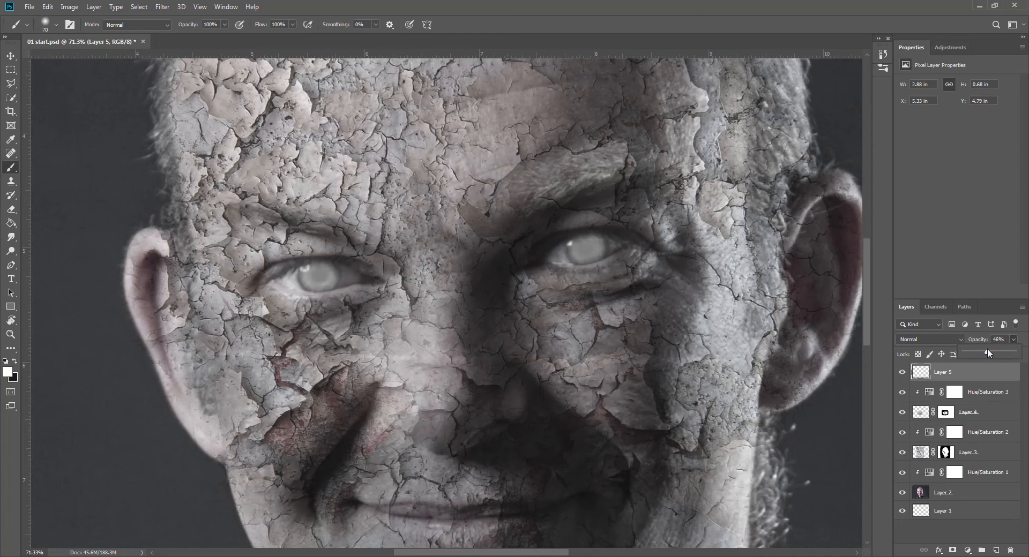
{"action": "scroll", "coordinate": [821, 370], "scroll_direction": "down", "scroll_amount": 2}
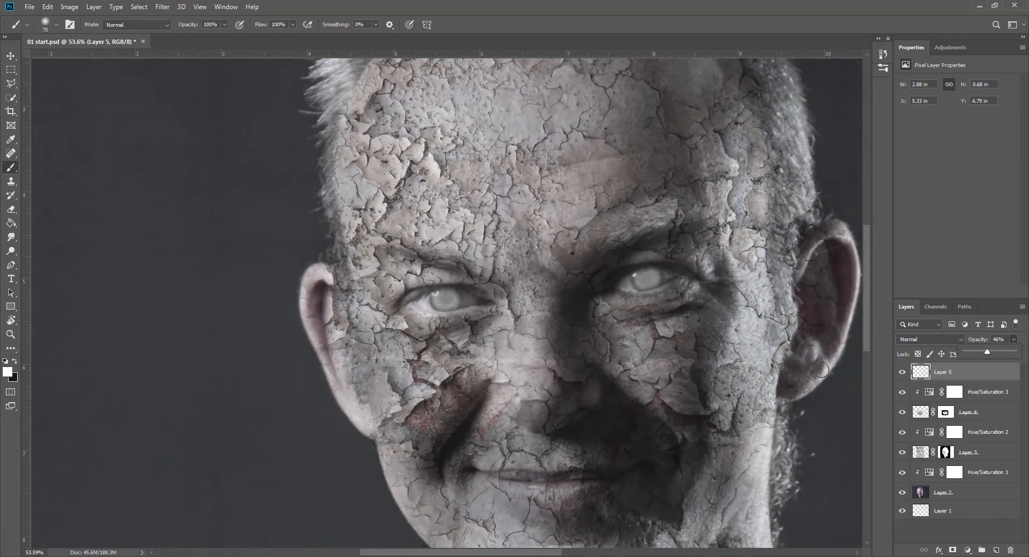
{"action": "scroll", "coordinate": [821, 370], "scroll_direction": "down", "scroll_amount": 3}
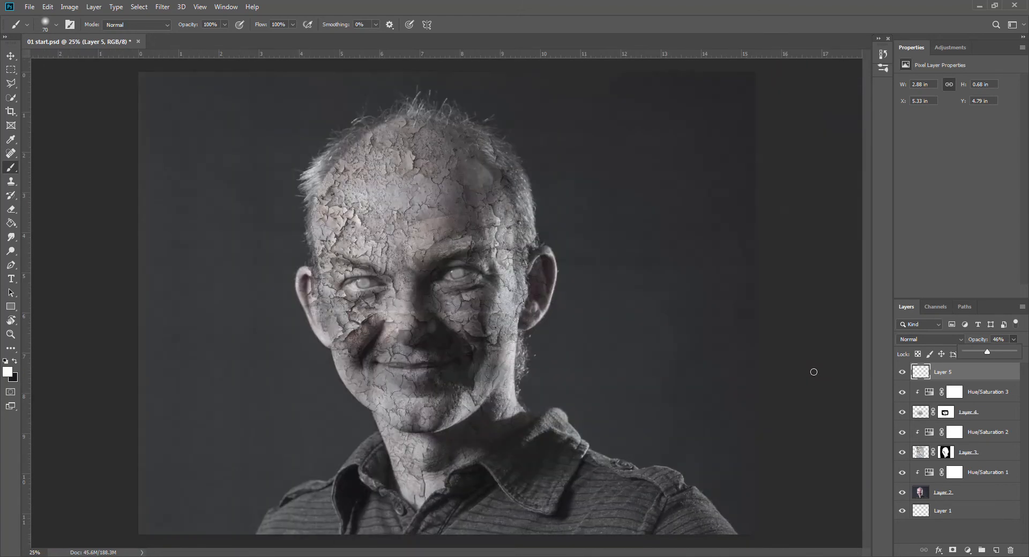
{"action": "scroll", "coordinate": [813, 372], "scroll_direction": "up", "scroll_amount": 1}
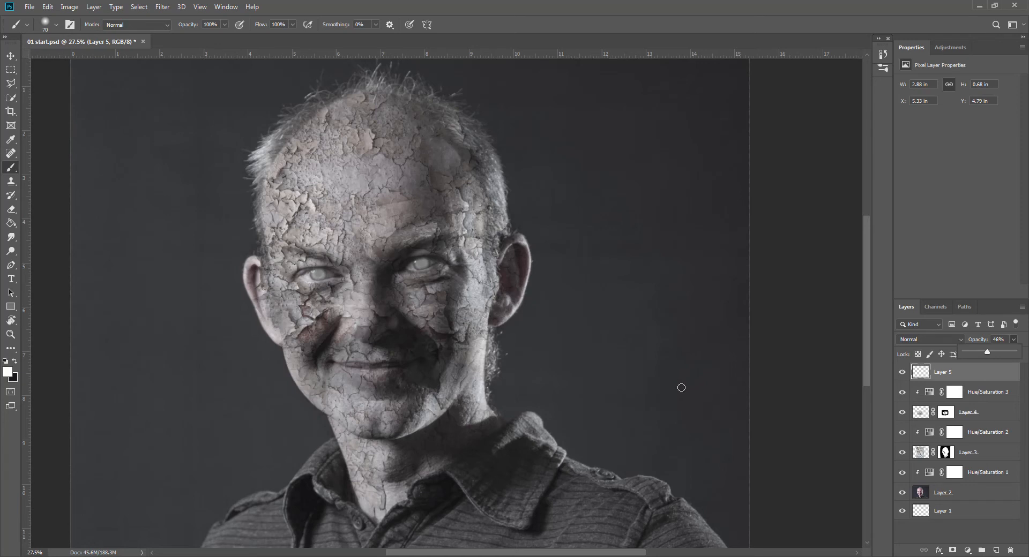
Open the image 05 pot.JPG from the Zombie Effect folder.
{"action": "left_click", "coordinate": [955, 373]}
{"action": "left_click", "coordinate": [29, 7]}
{"action": "left_click", "coordinate": [38, 29]}
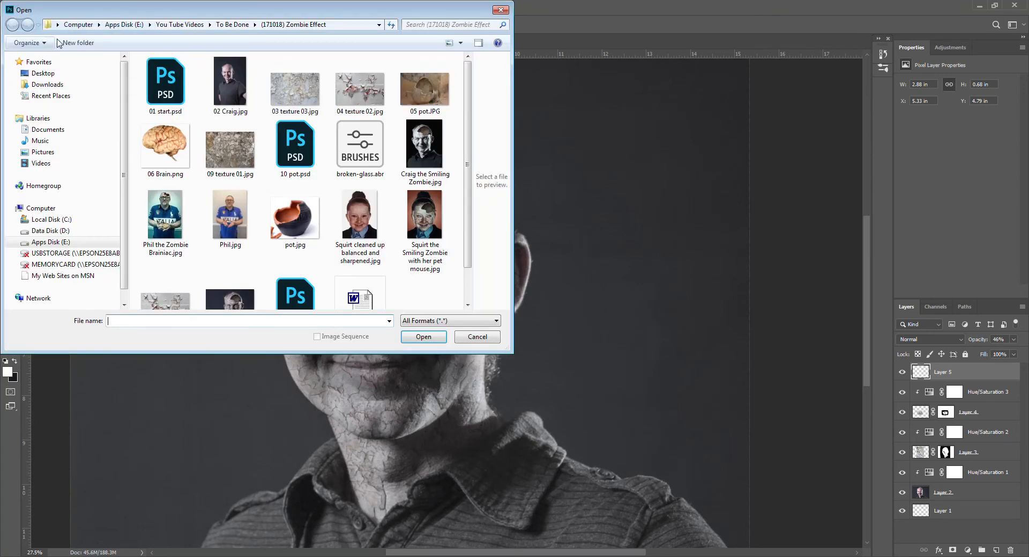
{"action": "double_click", "coordinate": [427, 95]}
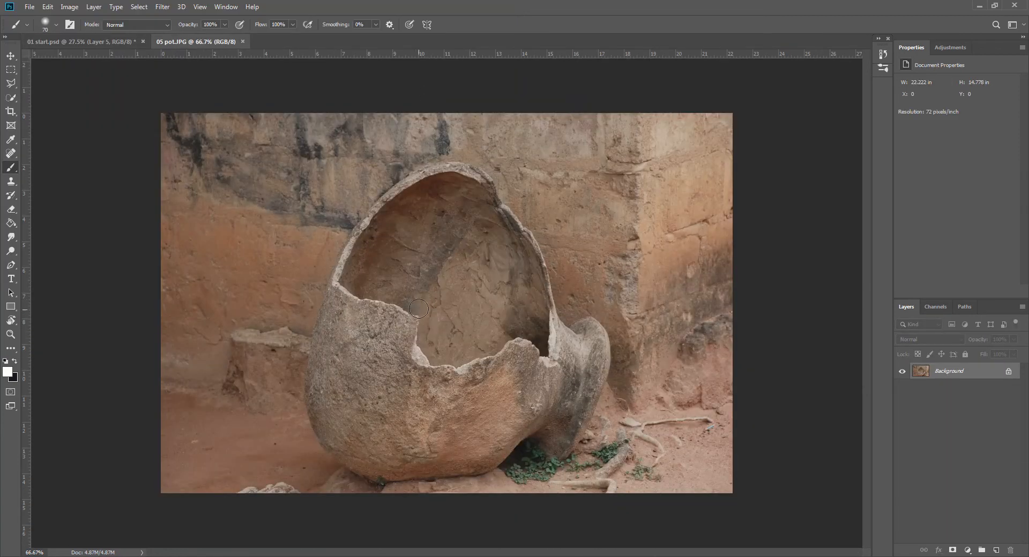
Select the pot's hollow interior together with its broken rim using the Quick Selection tool, subtracting any spill outside the rim.
{"action": "left_click", "coordinate": [10, 101]}
{"action": "right_click", "coordinate": [11, 102]}
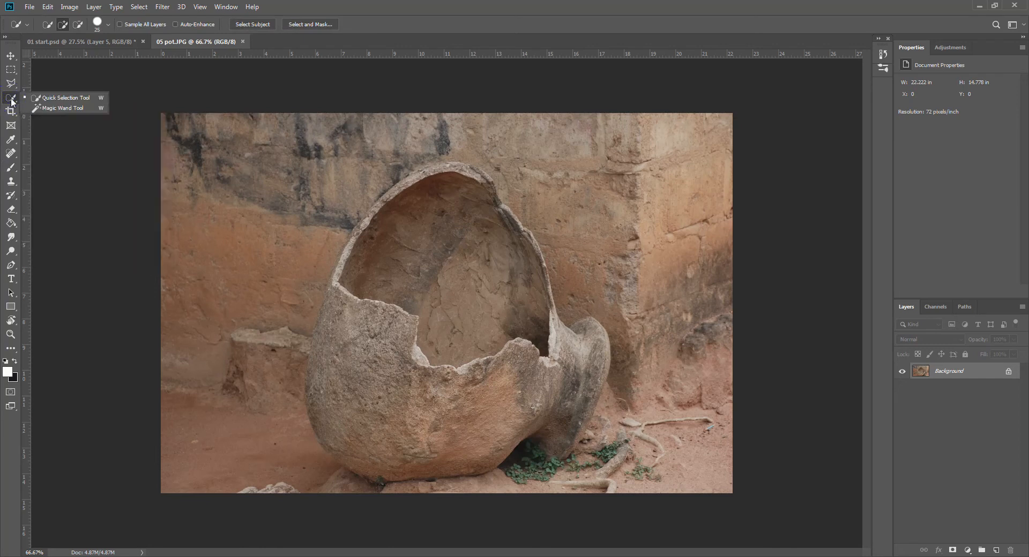
{"action": "left_click", "coordinate": [53, 98]}
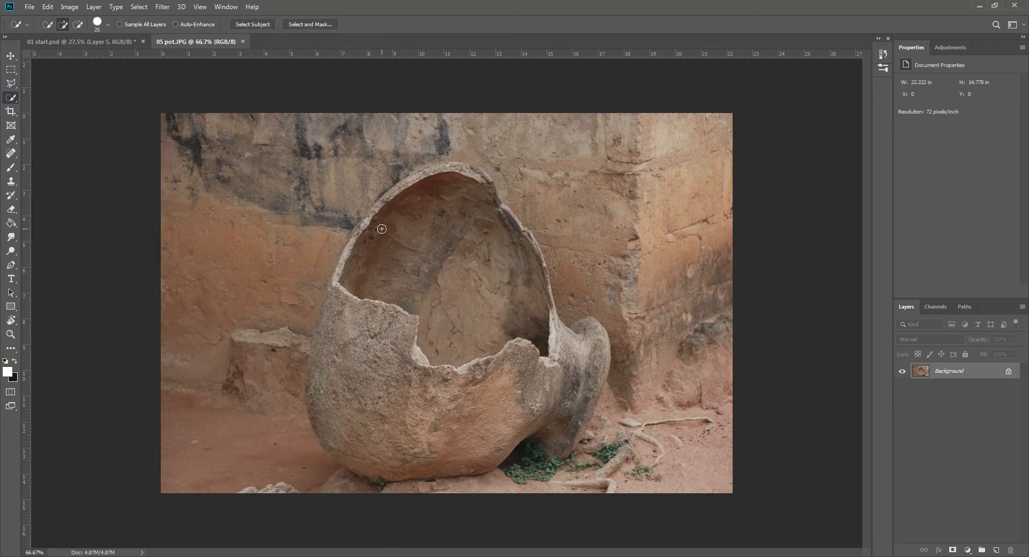
{"action": "mouse_move", "coordinate": [475, 176]}
{"action": "left_mouse_down"}
{"action": "mouse_move", "coordinate": [414, 180]}
{"action": "mouse_move", "coordinate": [377, 210]}
{"action": "mouse_move", "coordinate": [341, 281]}
{"action": "mouse_move", "coordinate": [419, 307]}
{"action": "mouse_move", "coordinate": [419, 353]}
{"action": "mouse_move", "coordinate": [462, 363]}
{"action": "left_mouse_up"}
{"action": "mouse_move", "coordinate": [548, 351]}
{"action": "left_mouse_down"}
{"action": "mouse_move", "coordinate": [535, 244]}
{"action": "mouse_move", "coordinate": [513, 224]}
{"action": "left_mouse_up"}
{"action": "key", "text": "alt"}
{"action": "left_click", "coordinate": [418, 163], "text": "alt"}
{"action": "left_click", "coordinate": [416, 346]}
Feather the selection by 1 pixel and isolate it on its own layer with the Background hidden.
{"action": "left_click", "coordinate": [144, 7]}
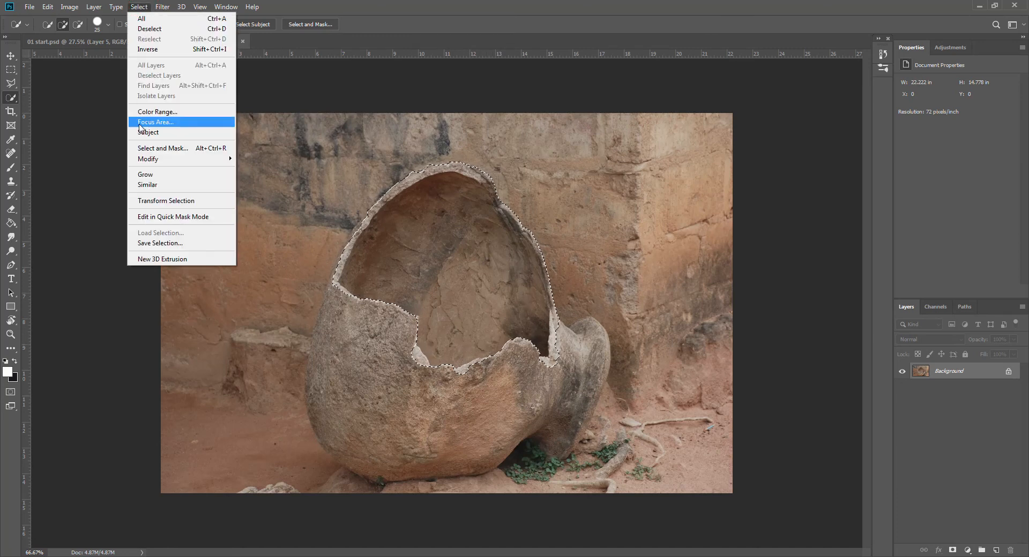
{"action": "mouse_move", "coordinate": [147, 159]}
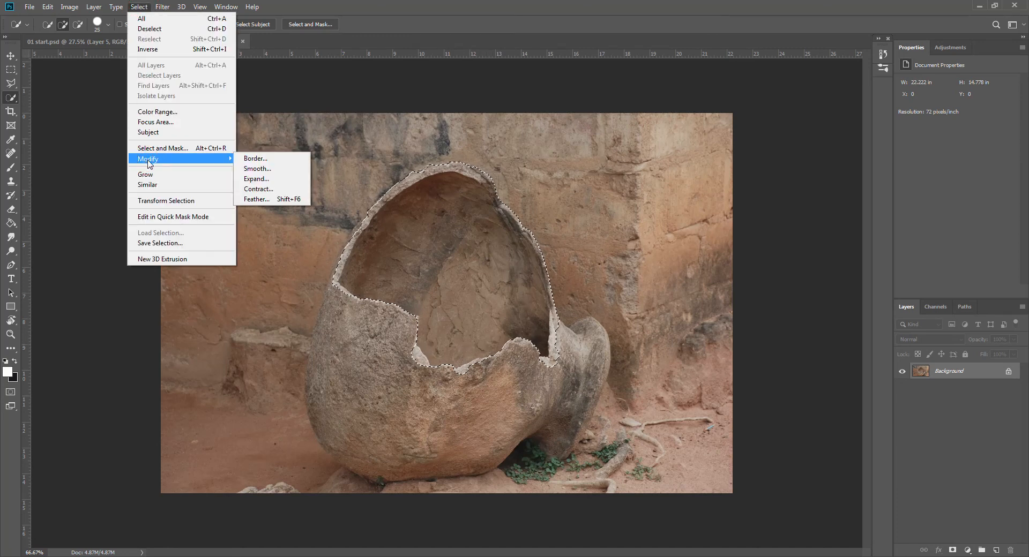
{"action": "left_click", "coordinate": [263, 200]}
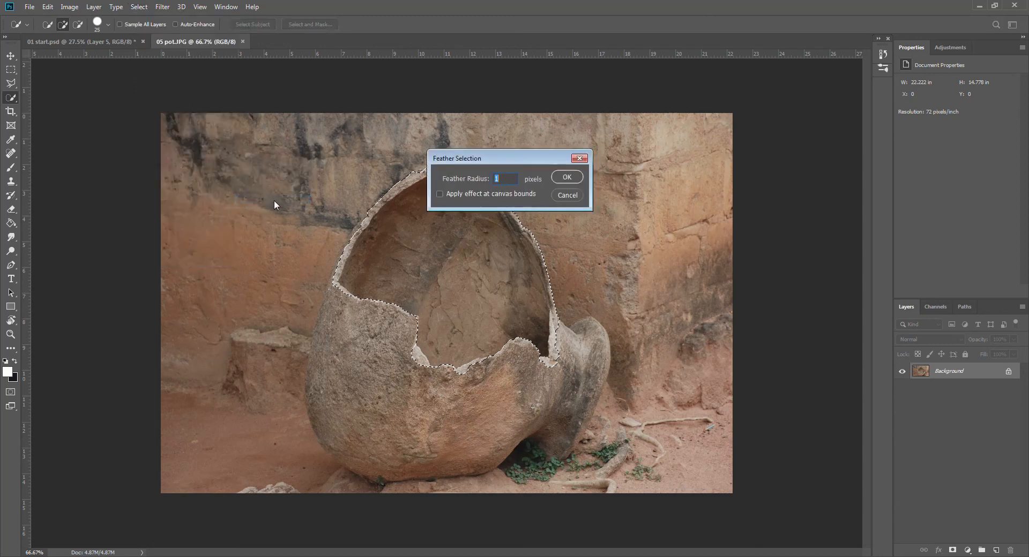
{"action": "left_click", "coordinate": [567, 179]}
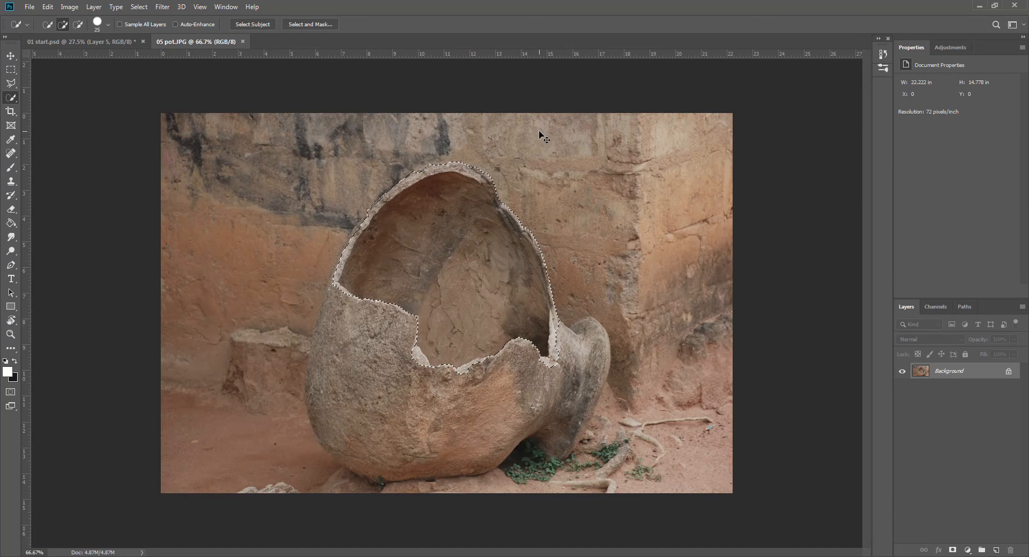
{"action": "key", "text": "ctrl+j"}
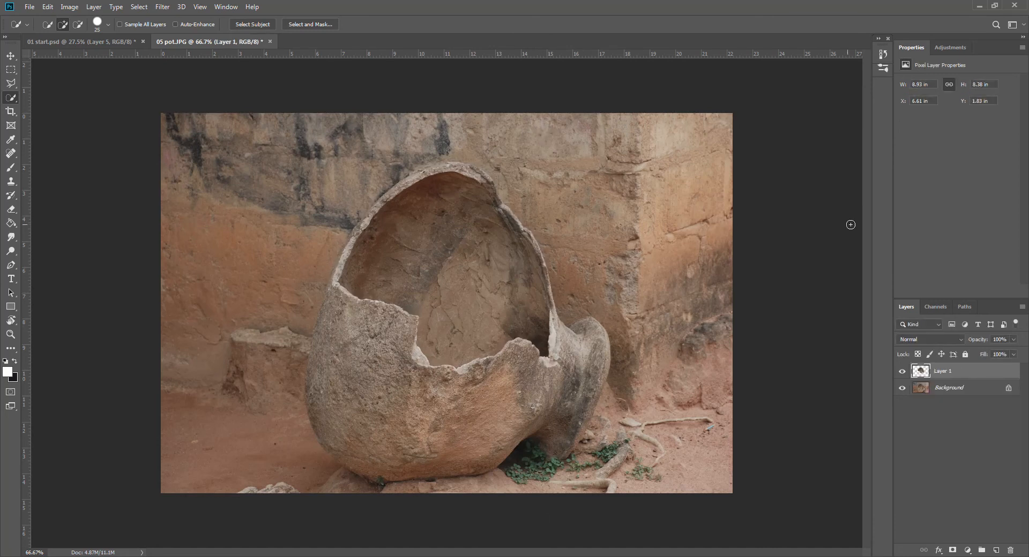
{"action": "left_click", "coordinate": [902, 388]}
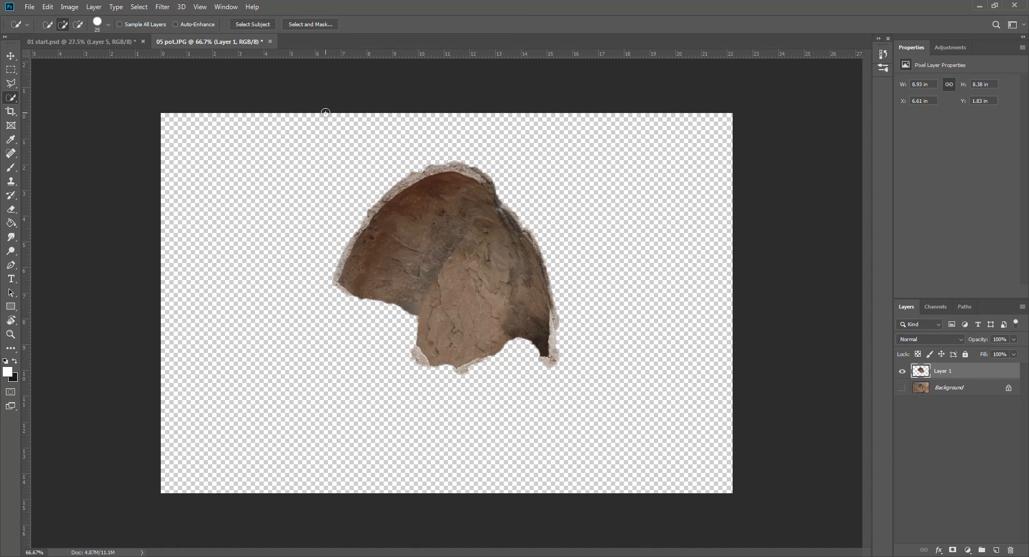
Copy the cut-out pot layer into the 01 start.psd portrait and close the pot image.
{"action": "left_click_drag", "start_coordinate": [226, 45], "coordinate": [244, 477]}
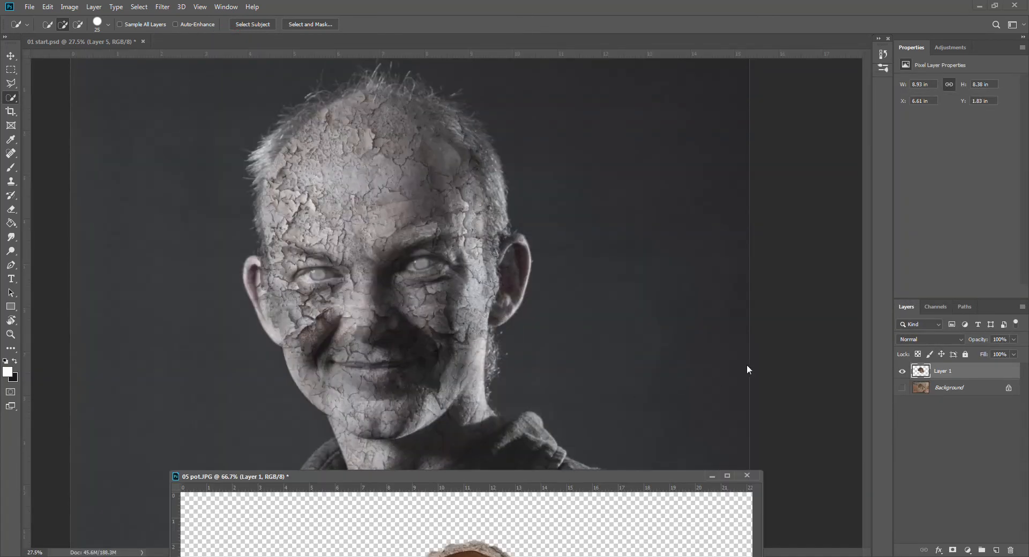
{"action": "left_click_drag", "start_coordinate": [956, 372], "coordinate": [474, 245]}
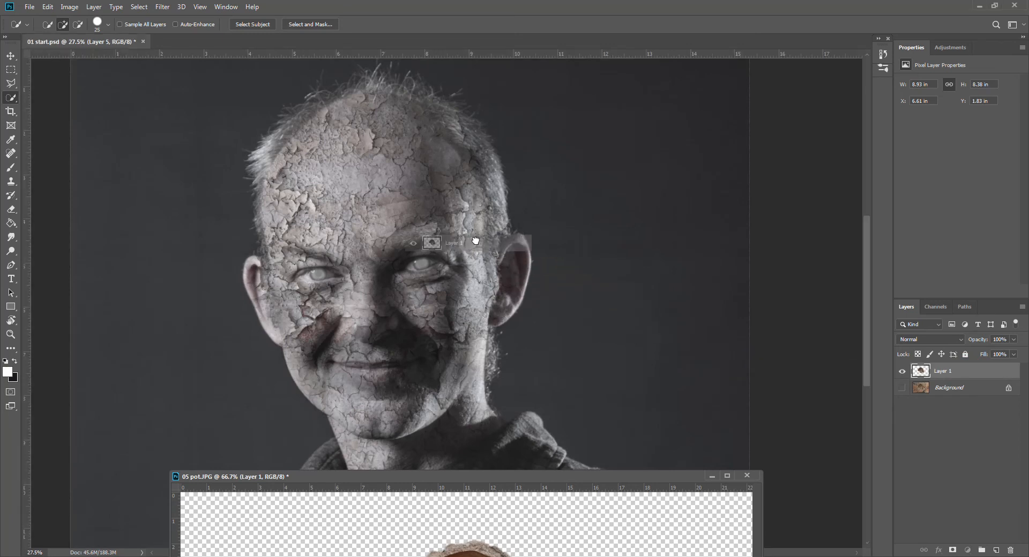
{"action": "left_click", "coordinate": [747, 475]}
{"action": "left_click", "coordinate": [511, 211]}
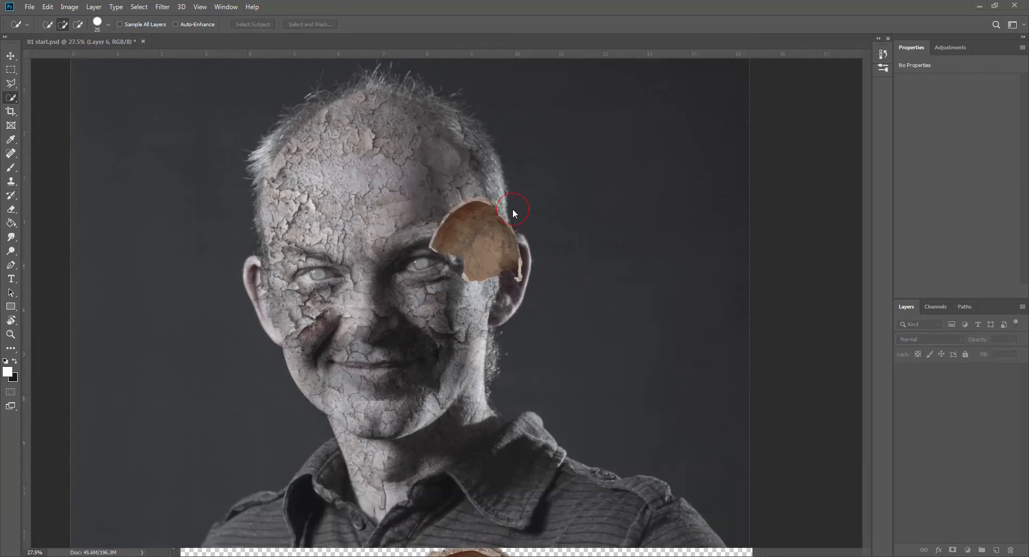
Move the pot piece onto the upper forehead over one eye and scale it to about 171% width and 138% height.
{"action": "left_click", "coordinate": [11, 55]}
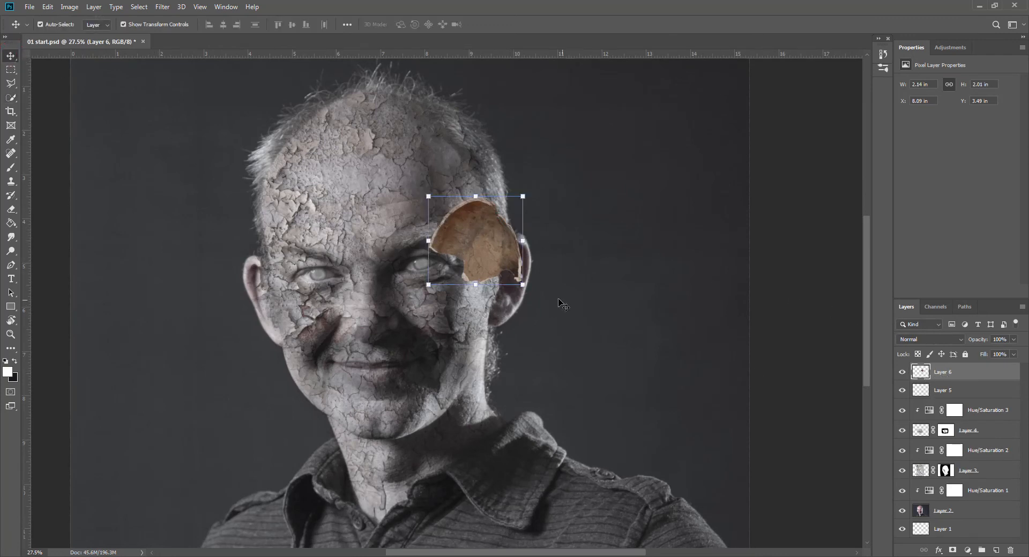
{"action": "left_click_drag", "start_coordinate": [483, 238], "coordinate": [508, 180]}
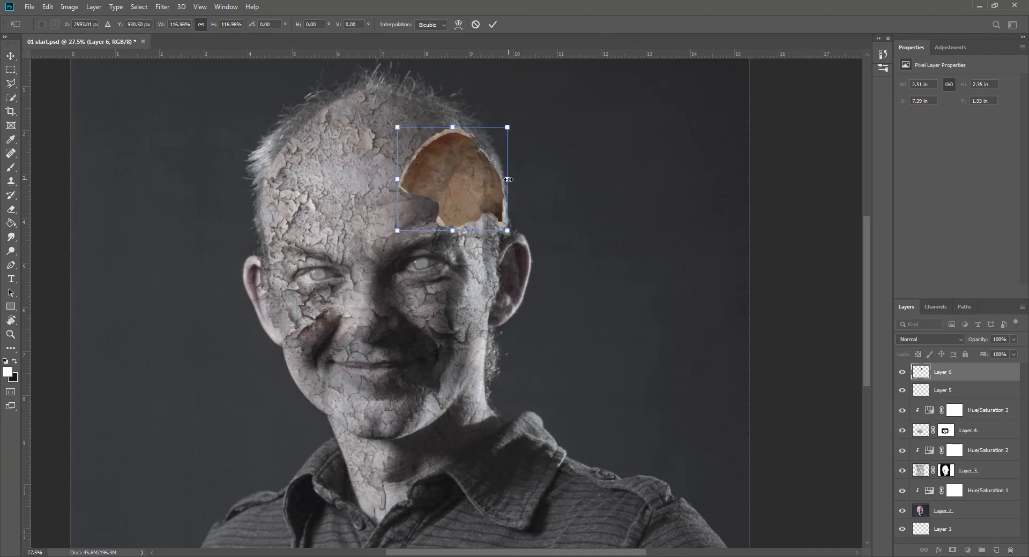
{"action": "left_click_drag", "start_coordinate": [396, 179], "coordinate": [356, 177]}
{"action": "left_click_drag", "start_coordinate": [417, 188], "coordinate": [410, 169]}
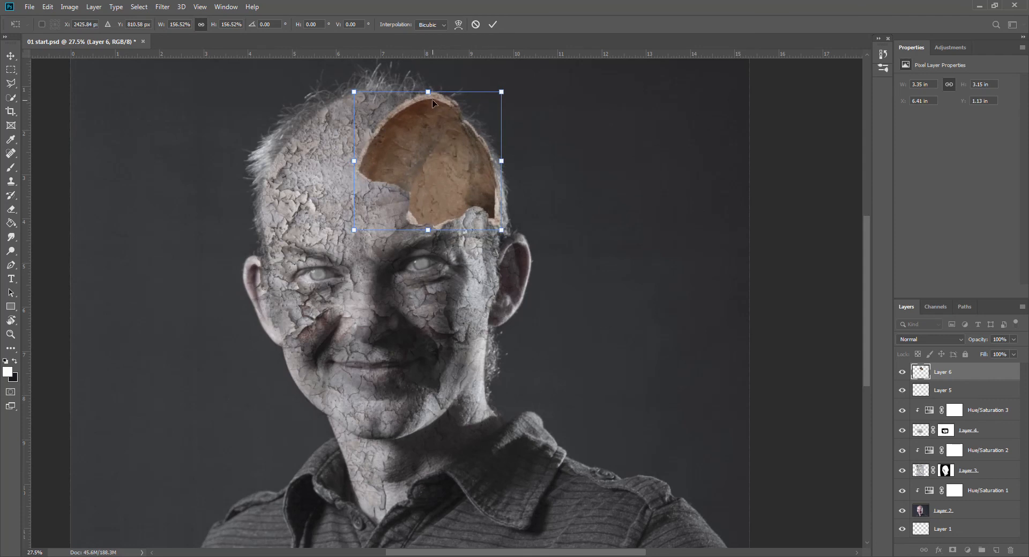
{"action": "left_click_drag", "start_coordinate": [427, 91], "coordinate": [426, 107]}
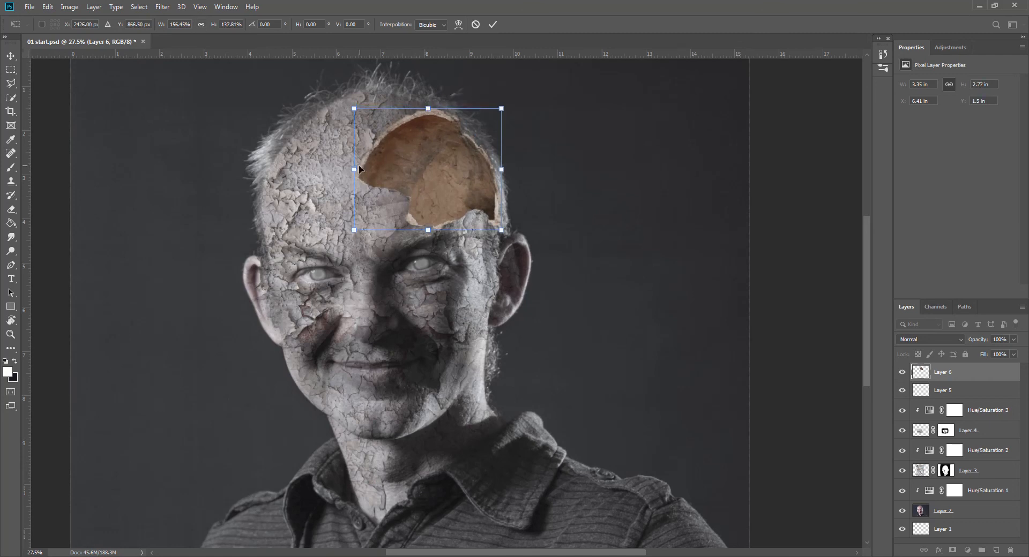
{"action": "left_click_drag", "start_coordinate": [355, 170], "coordinate": [340, 173]}
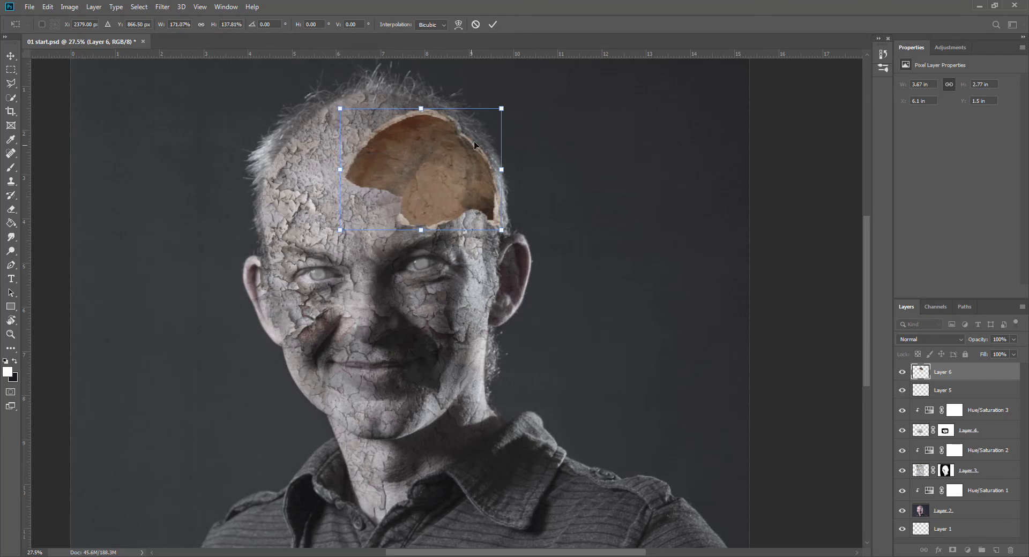
{"action": "left_click", "coordinate": [493, 24]}
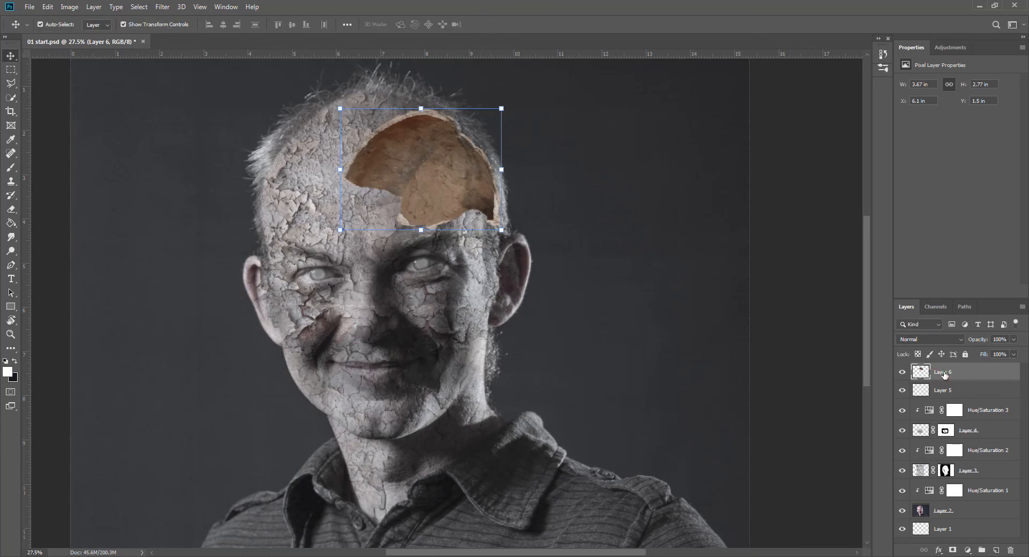
Add a Hue/Saturation adjustment clipped to Layer 6 and set its saturation to -47.
{"action": "left_click", "coordinate": [967, 550]}
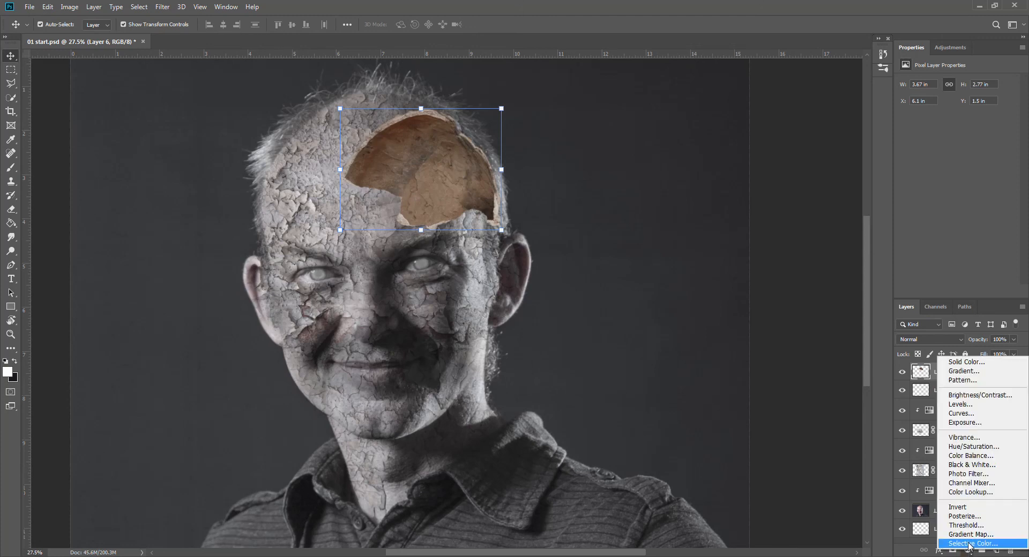
{"action": "left_click", "coordinate": [972, 446]}
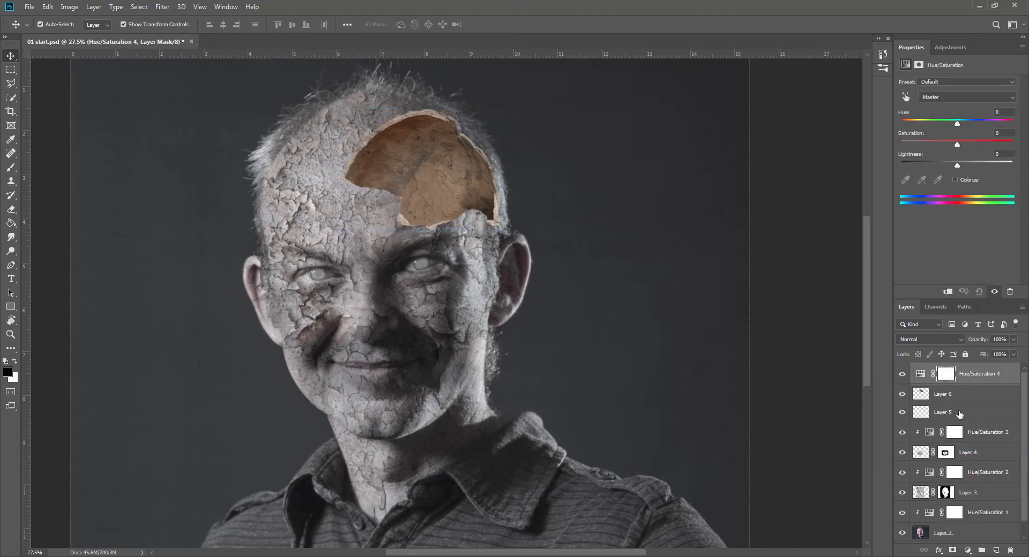
{"action": "left_click", "coordinate": [923, 381], "text": "alt"}
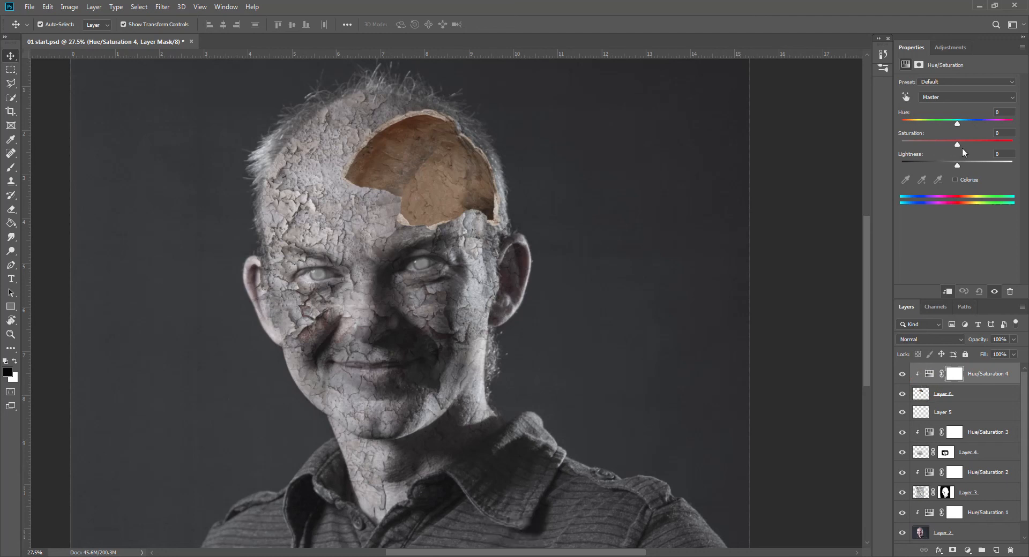
{"action": "left_click_drag", "start_coordinate": [957, 143], "coordinate": [934, 147]}
{"action": "left_click_drag", "start_coordinate": [930, 148], "coordinate": [931, 148]}
Add a Levels adjustment on top of the layer stack with input black at 6 and input white at 237.
{"action": "left_click", "coordinate": [967, 551]}
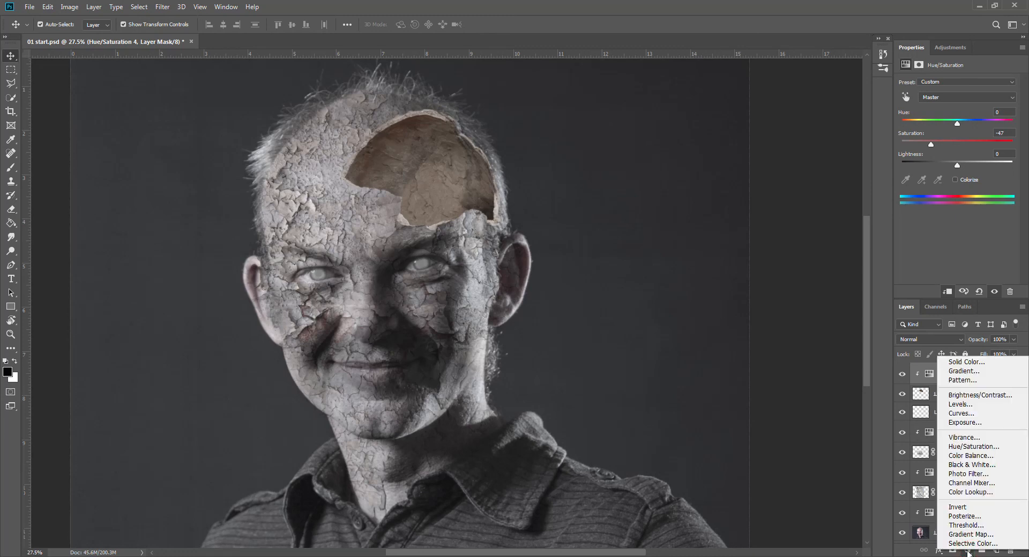
{"action": "left_click", "coordinate": [956, 405]}
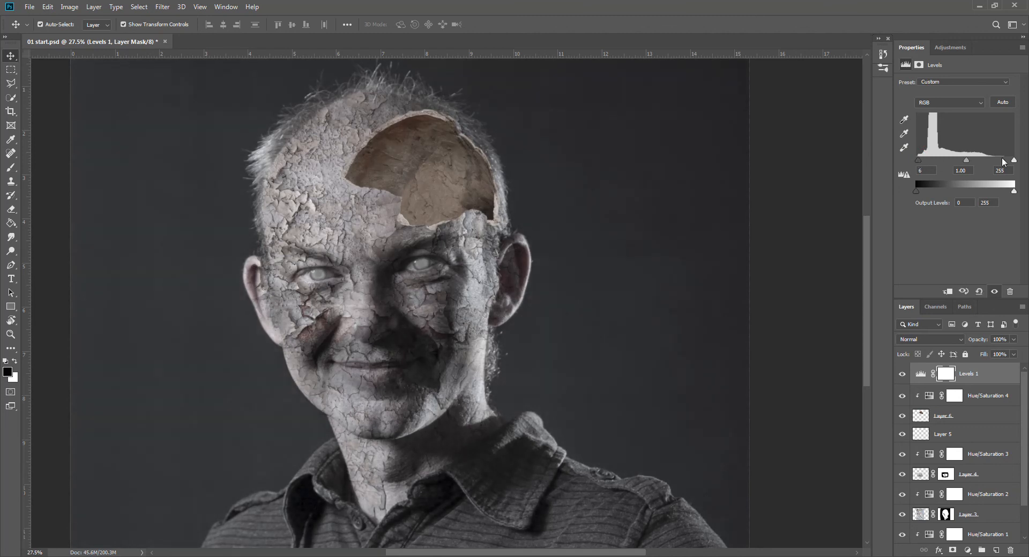
{"action": "left_click_drag", "start_coordinate": [1014, 161], "coordinate": [1007, 159]}
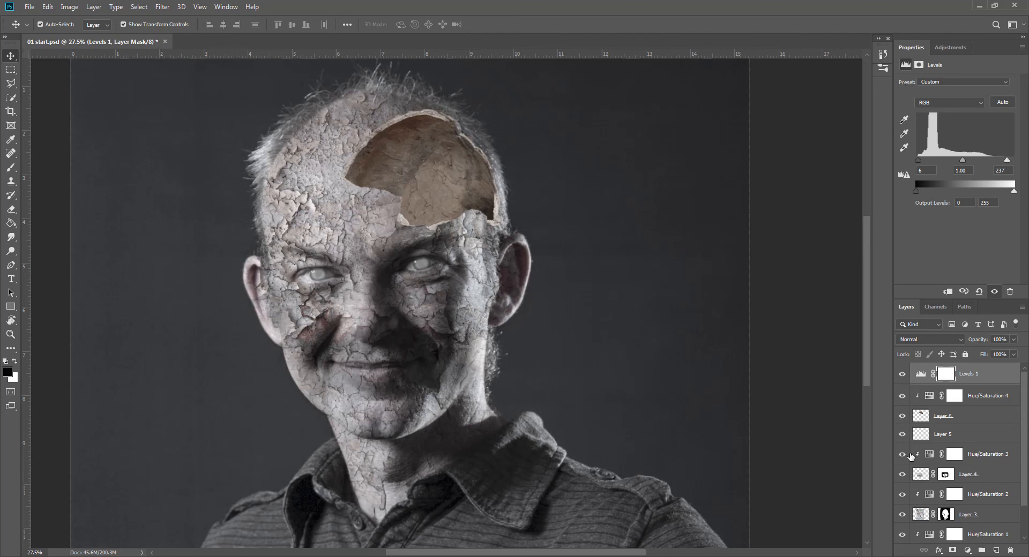
Compare the eyes with Layer 5 hidden and shown, and lower that layer's opacity to 38%.
{"action": "left_click", "coordinate": [948, 434]}
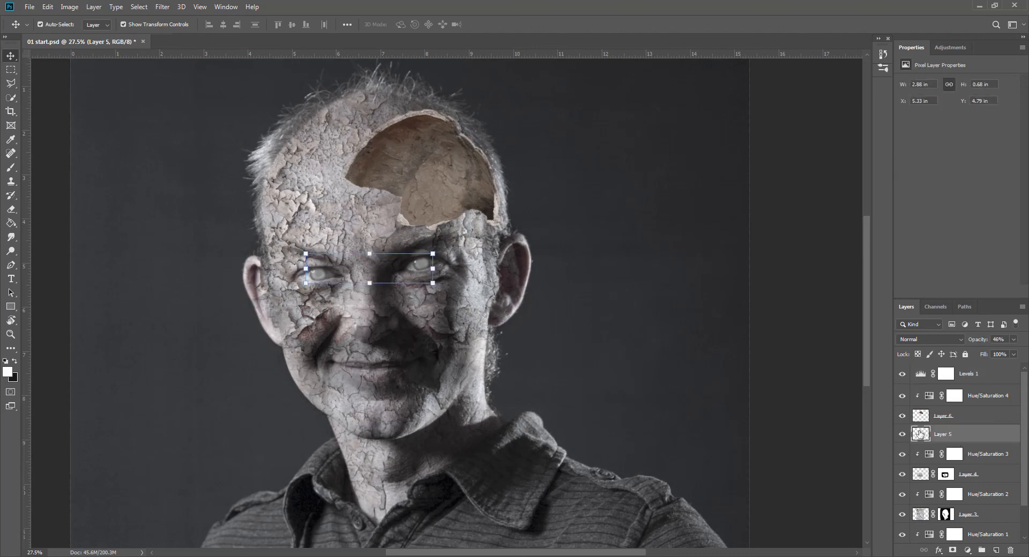
{"action": "left_click", "coordinate": [903, 436]}
{"action": "left_click", "coordinate": [902, 437]}
{"action": "left_click", "coordinate": [1014, 343]}
Paint black over the shirt on the Hue/Saturation 1 mask with a size 250 brush to restore the shirt's colour.
{"action": "scroll", "coordinate": [1025, 430], "scroll_direction": "down", "scroll_amount": 2}
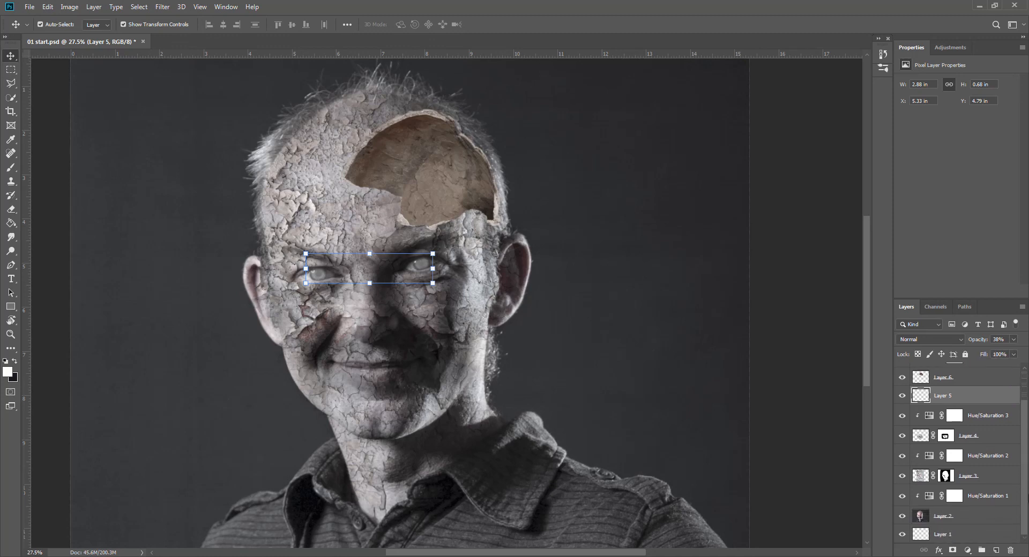
{"action": "left_click", "coordinate": [956, 496]}
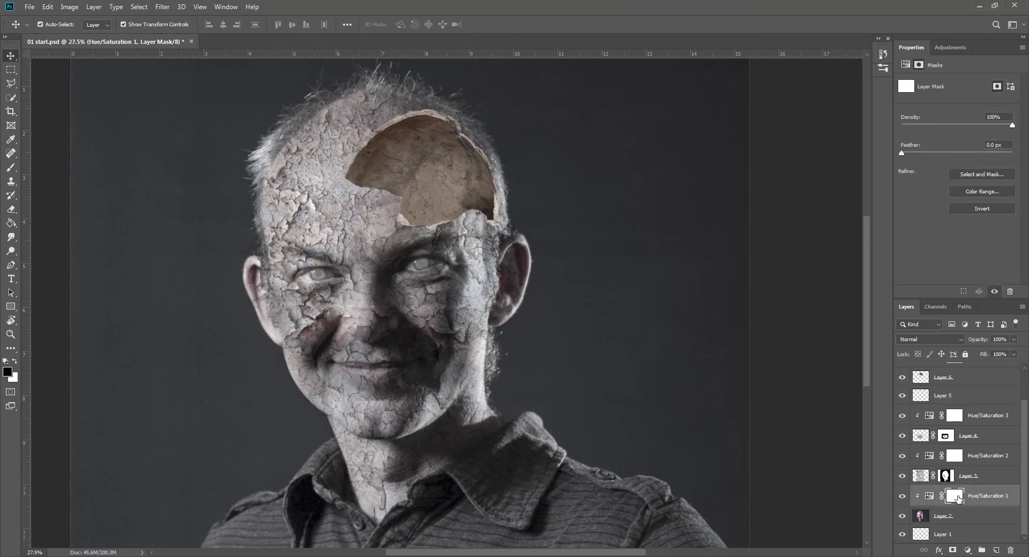
{"action": "left_click", "coordinate": [17, 167]}
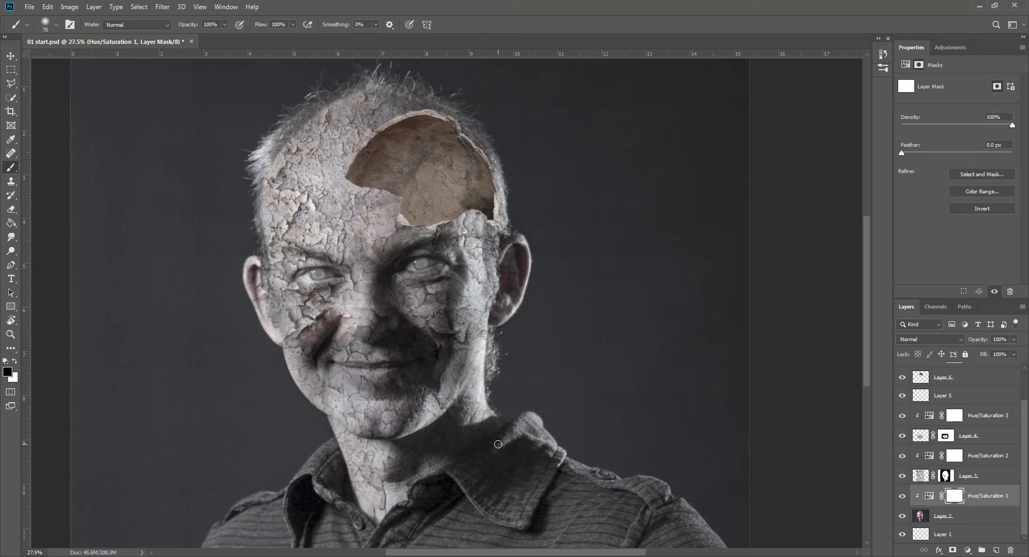
{"action": "key", "text": "bracketleft"}
{"action": "key", "text": "bracketright"}
{"action": "key", "text": "bracketright"}
{"action": "key", "text": "bracketright"}
{"action": "key", "text": "bracketright"}
{"action": "key", "text": "bracketright"}
{"action": "key", "text": "bracketright"}
{"action": "key", "text": "bracketright"}
{"action": "key", "text": "bracketright"}
{"action": "key", "text": "bracketright"}
{"action": "key", "text": "bracketleft"}
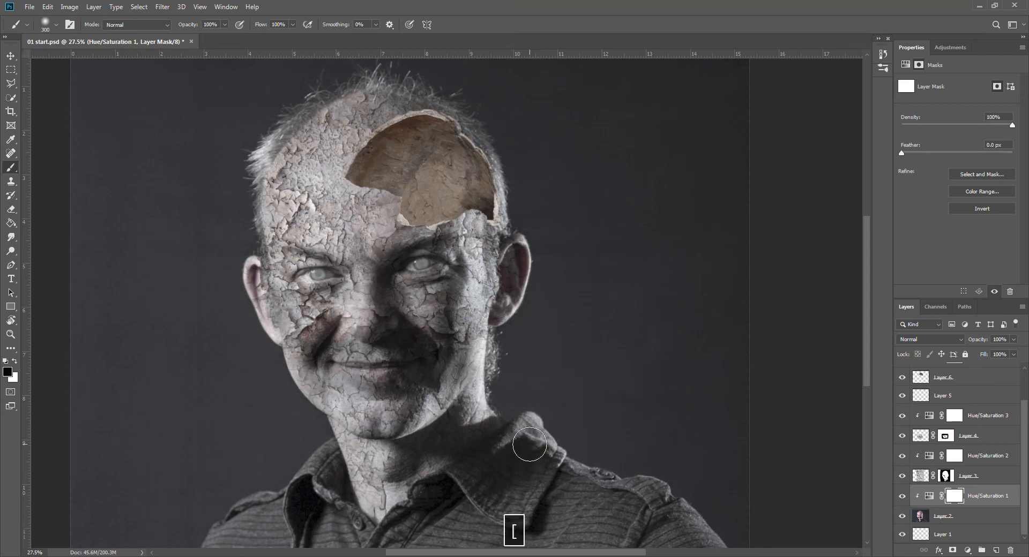
{"action": "key", "text": "bracketleft"}
{"action": "mouse_move", "coordinate": [522, 436]}
{"action": "left_mouse_down"}
{"action": "mouse_move", "coordinate": [431, 494]}
{"action": "mouse_move", "coordinate": [395, 542]}
{"action": "mouse_move", "coordinate": [518, 472]}
{"action": "mouse_move", "coordinate": [429, 544]}
{"action": "mouse_move", "coordinate": [541, 531]}
{"action": "mouse_move", "coordinate": [487, 542]}
{"action": "mouse_move", "coordinate": [705, 545]}
{"action": "mouse_move", "coordinate": [652, 494]}
{"action": "mouse_move", "coordinate": [534, 470]}
{"action": "mouse_move", "coordinate": [536, 483]}
{"action": "mouse_move", "coordinate": [628, 509]}
{"action": "mouse_move", "coordinate": [495, 509]}
{"action": "mouse_move", "coordinate": [662, 528]}
{"action": "mouse_move", "coordinate": [397, 530]}
{"action": "mouse_move", "coordinate": [361, 540]}
{"action": "mouse_move", "coordinate": [315, 500]}
{"action": "mouse_move", "coordinate": [326, 462]}
{"action": "mouse_move", "coordinate": [300, 500]}
{"action": "mouse_move", "coordinate": [330, 534]}
{"action": "mouse_move", "coordinate": [223, 540]}
{"action": "mouse_move", "coordinate": [250, 514]}
{"action": "mouse_move", "coordinate": [298, 501]}
{"action": "mouse_move", "coordinate": [349, 536]}
{"action": "left_mouse_up"}
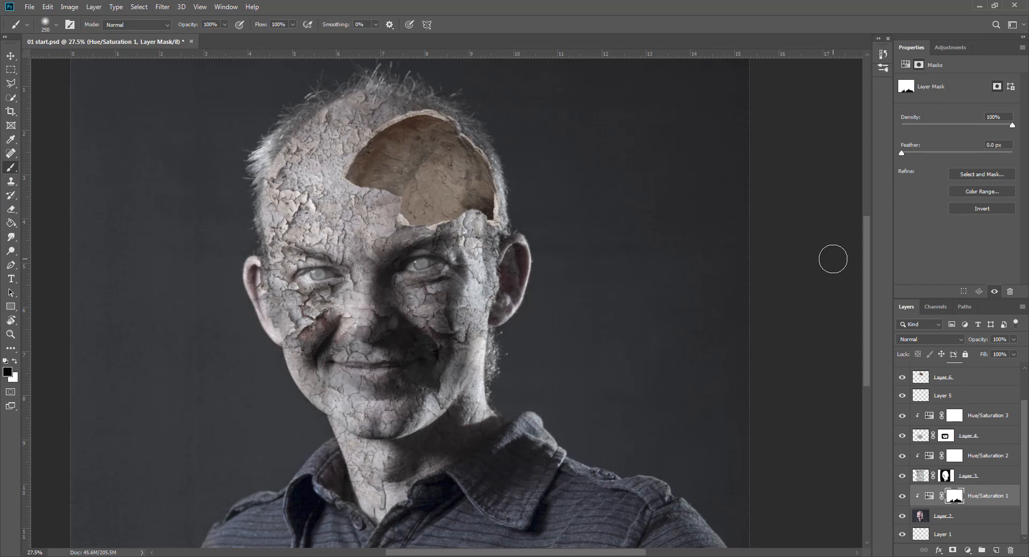
{"action": "scroll", "coordinate": [817, 274], "scroll_direction": "down", "scroll_amount": 1}
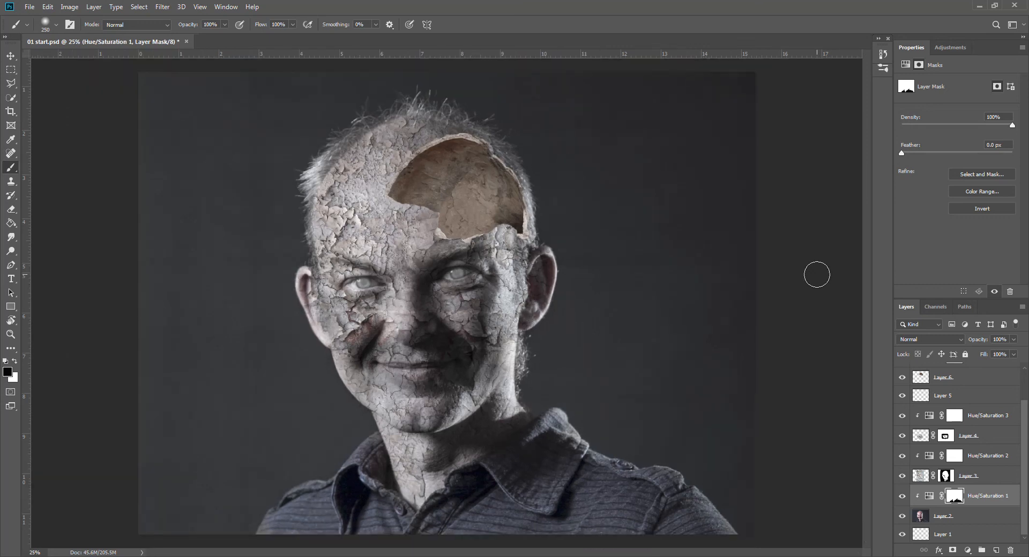